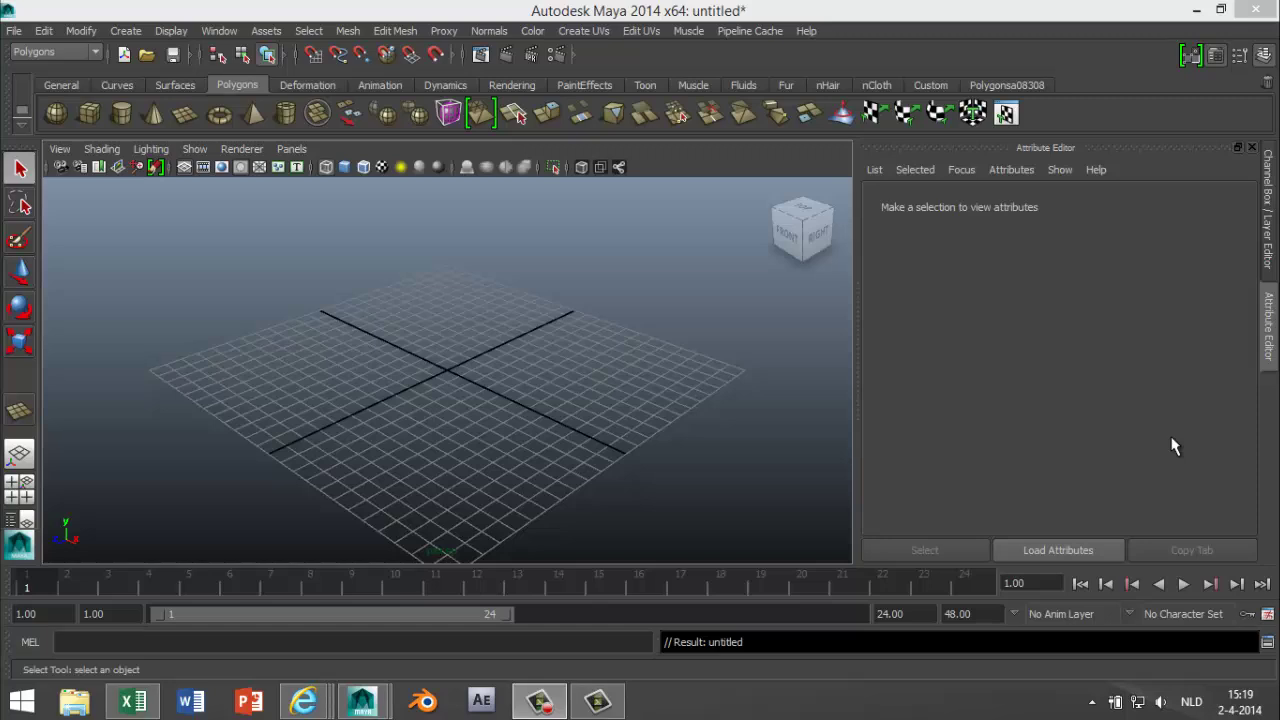
- Draw a large polygon plane, pPlane1, across the grid as the ground
alt+drag(645, 399, 711, 447)
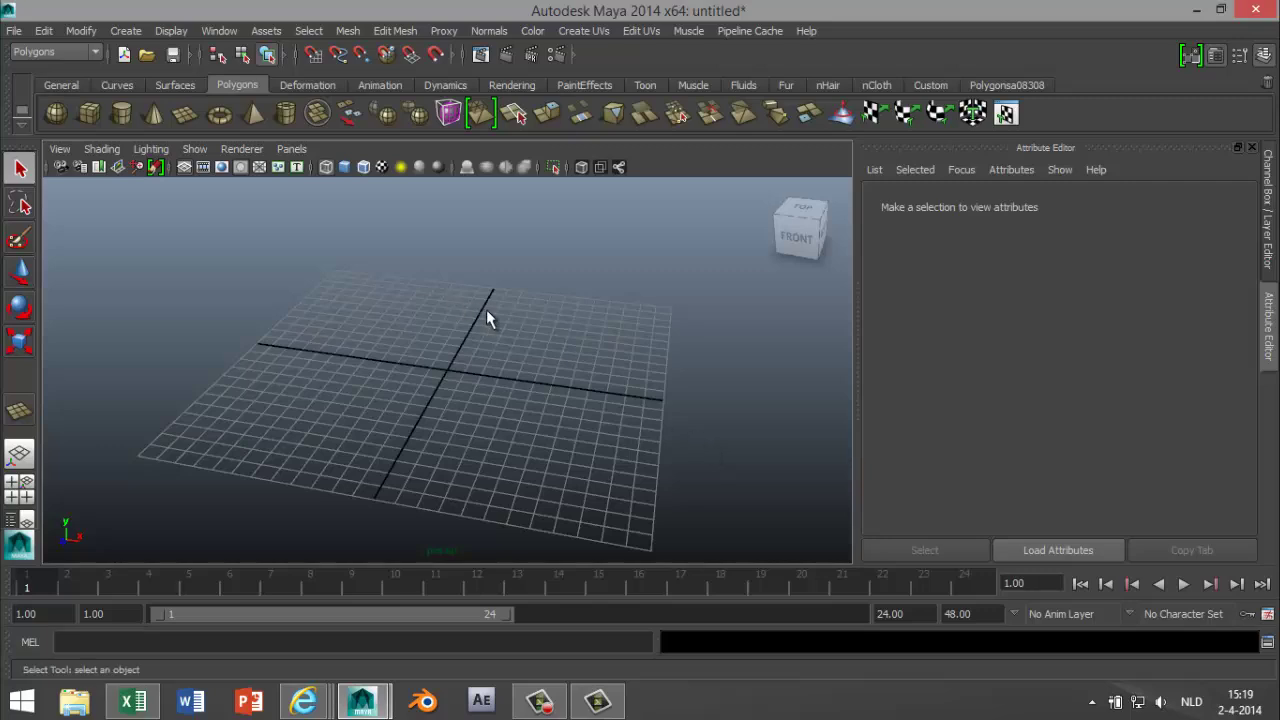
click(186, 122)
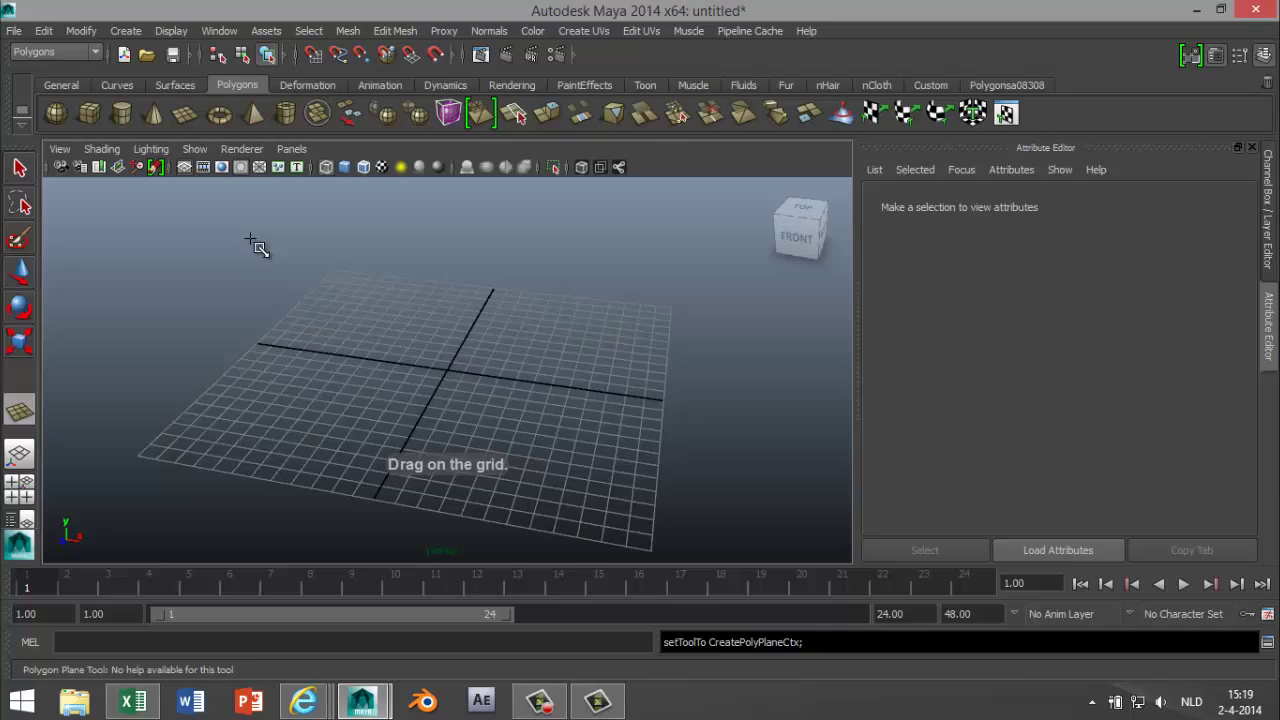
drag(252, 243, 833, 652)
right_drag(677, 377, 677, 637)
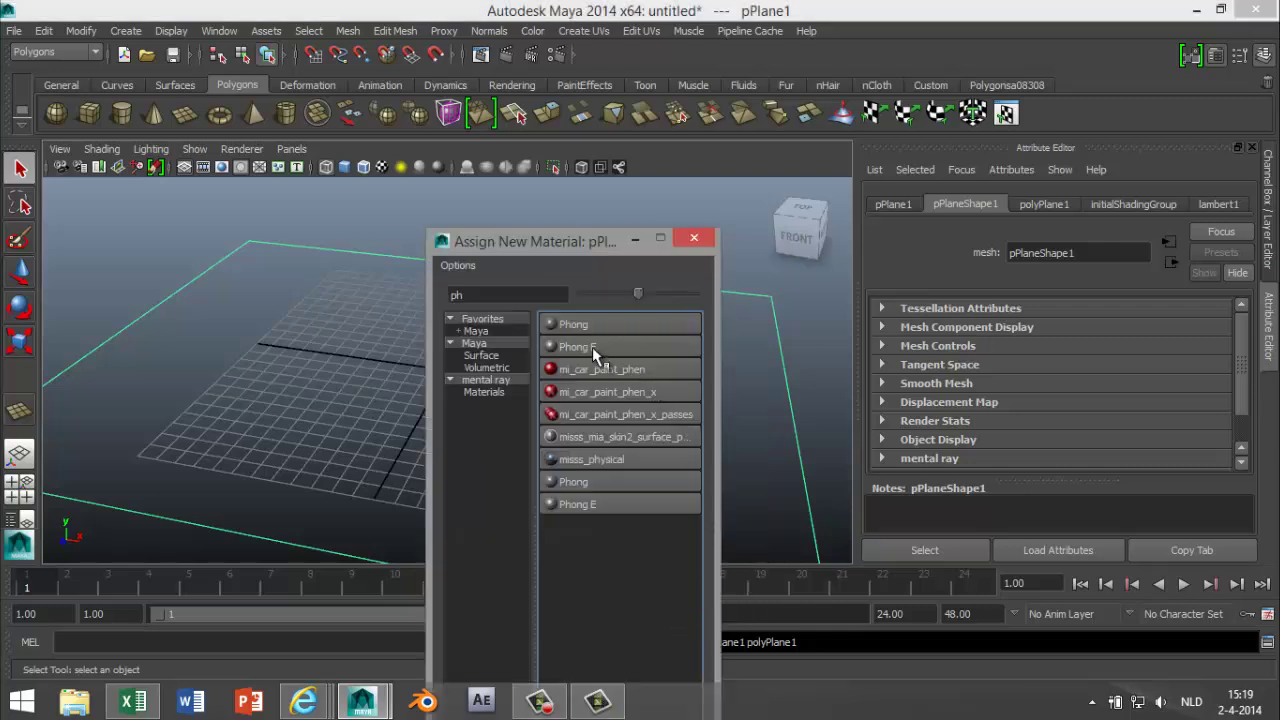
- Give the plane a white Phong E material (phongE1) and switch the viewport to shaded display
click(592, 347)
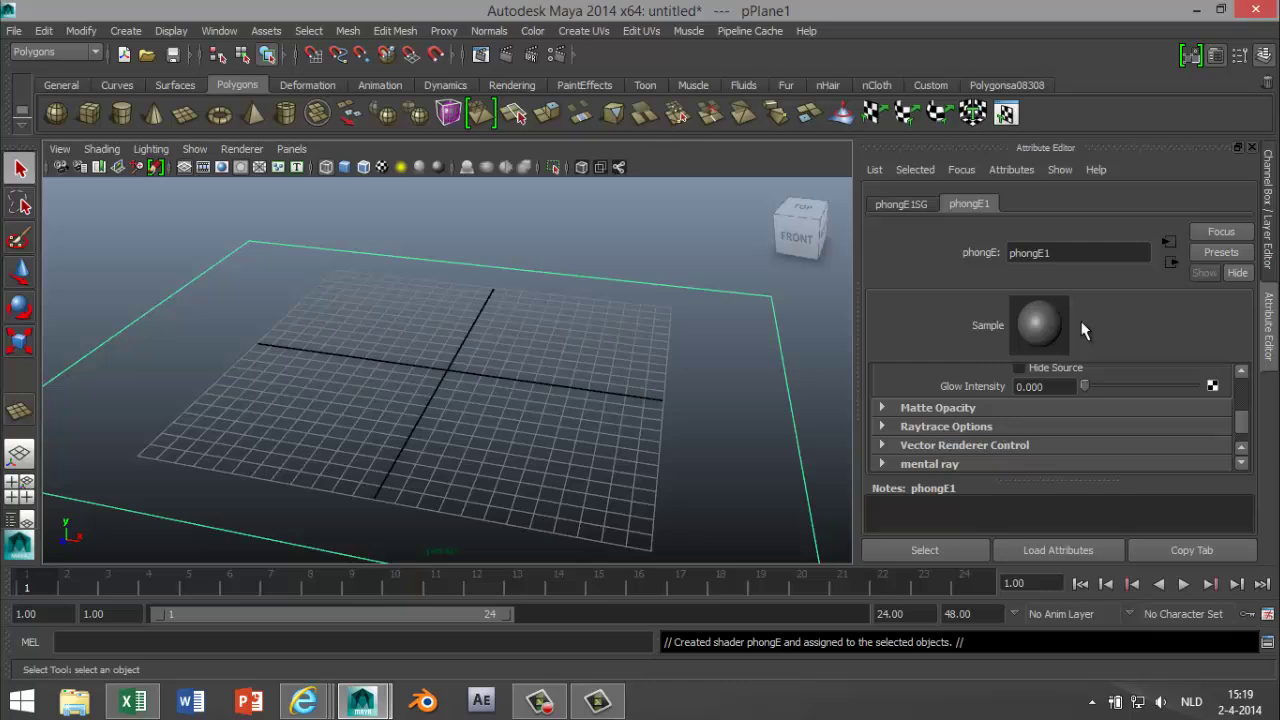
scroll(1146, 364, up, 5)
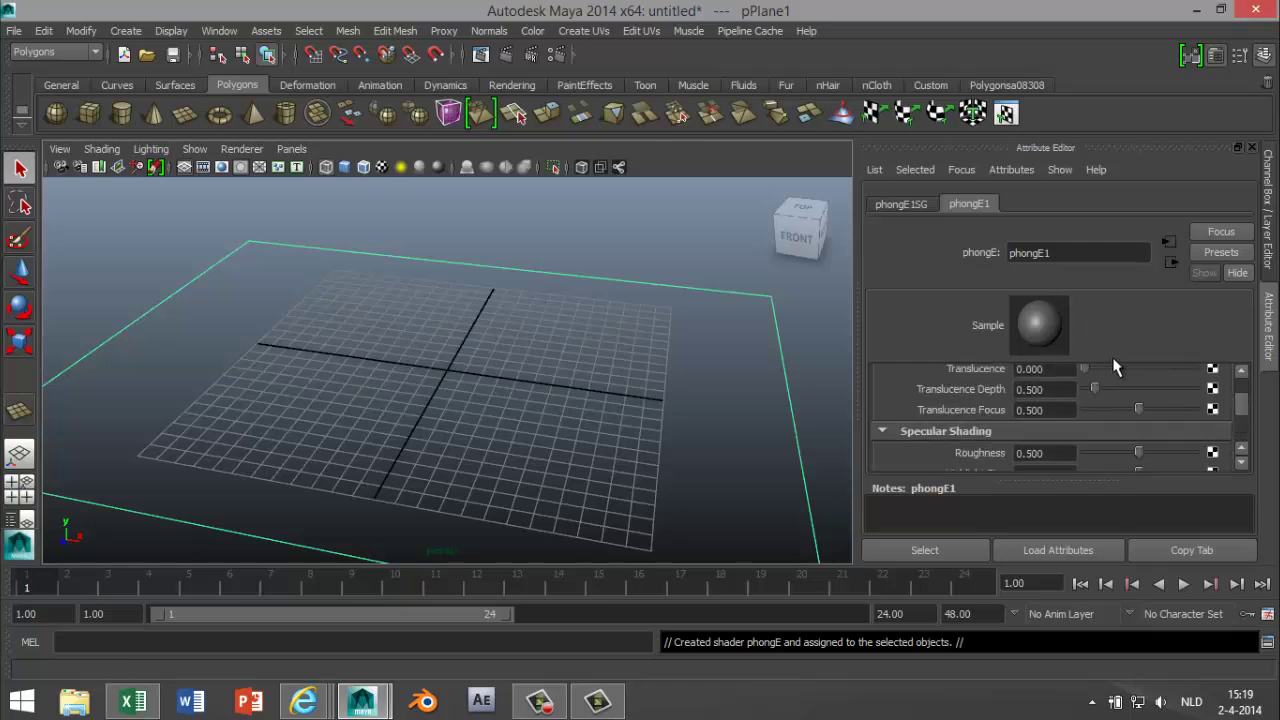
scroll(1114, 366, up, 5)
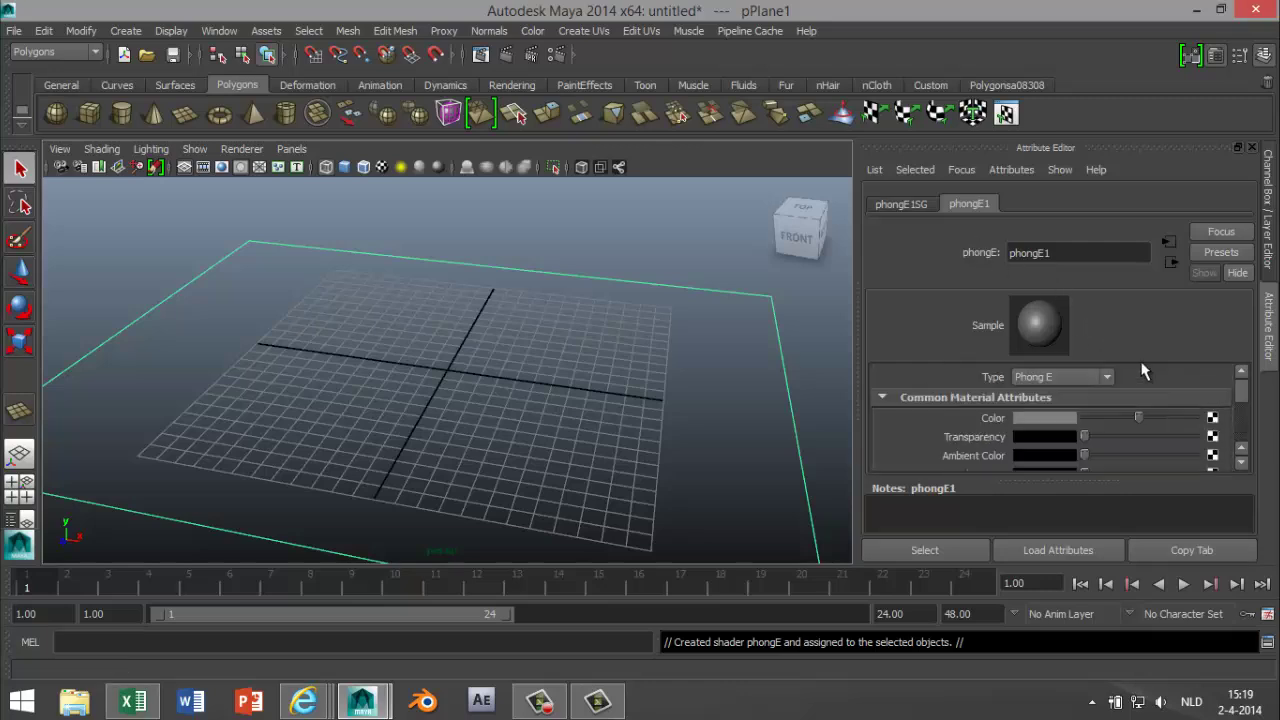
click(1048, 418)
click(973, 381)
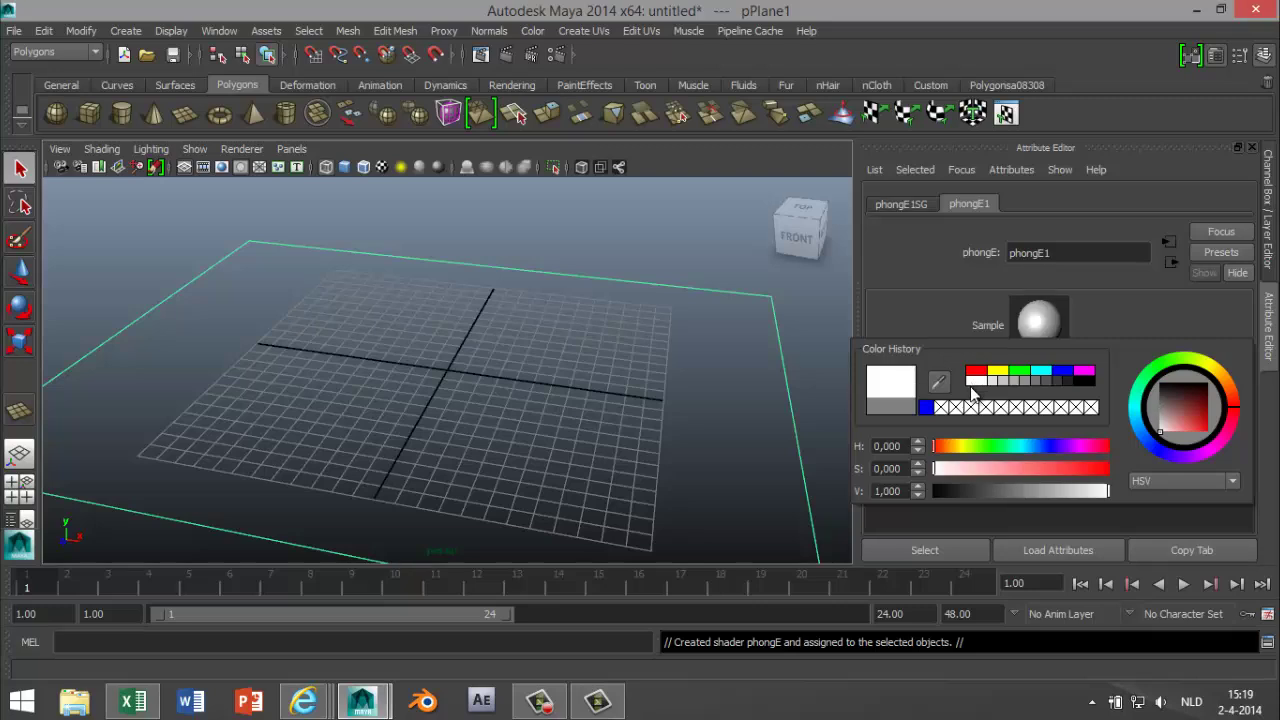
click(925, 550)
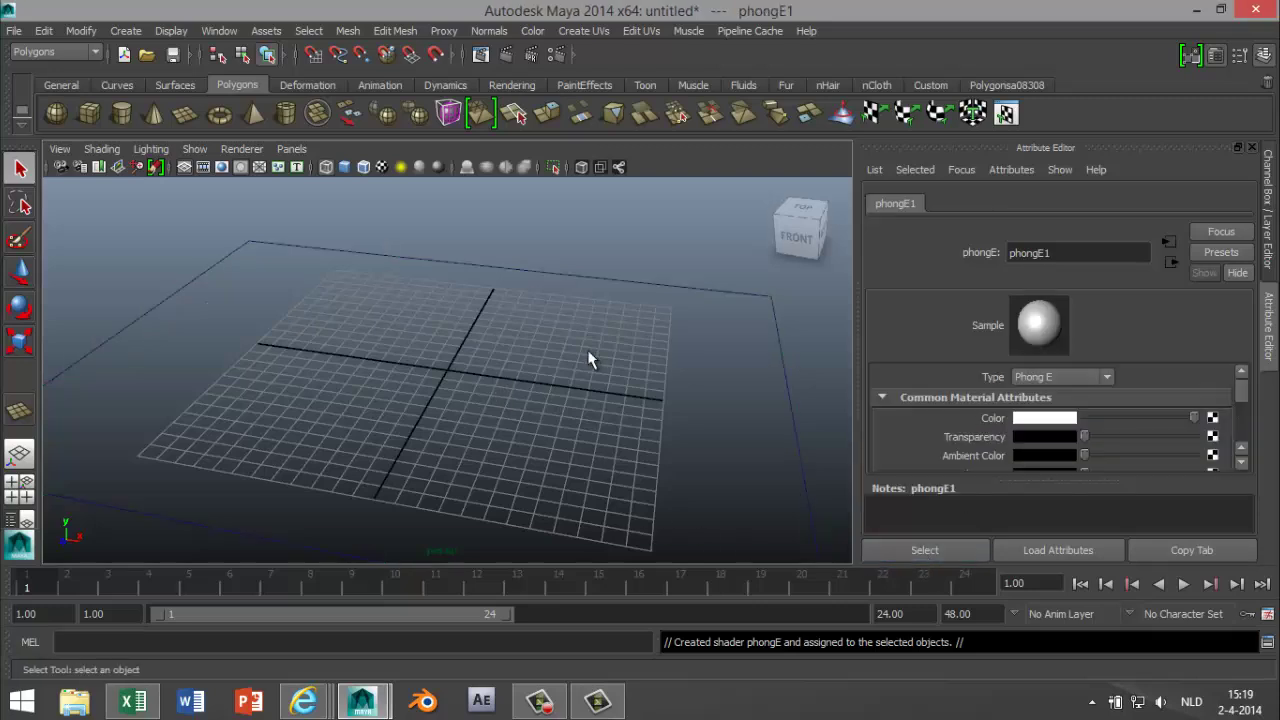
key(5)
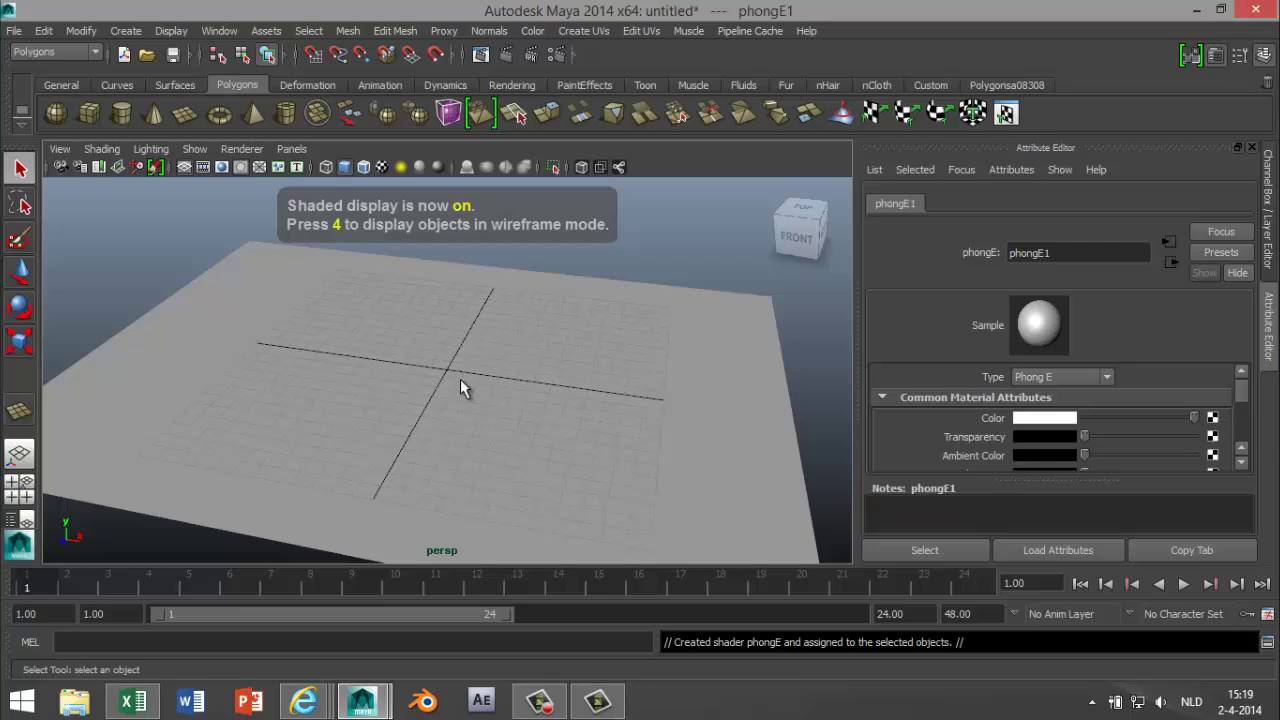
alt+drag(460, 379, 517, 379)
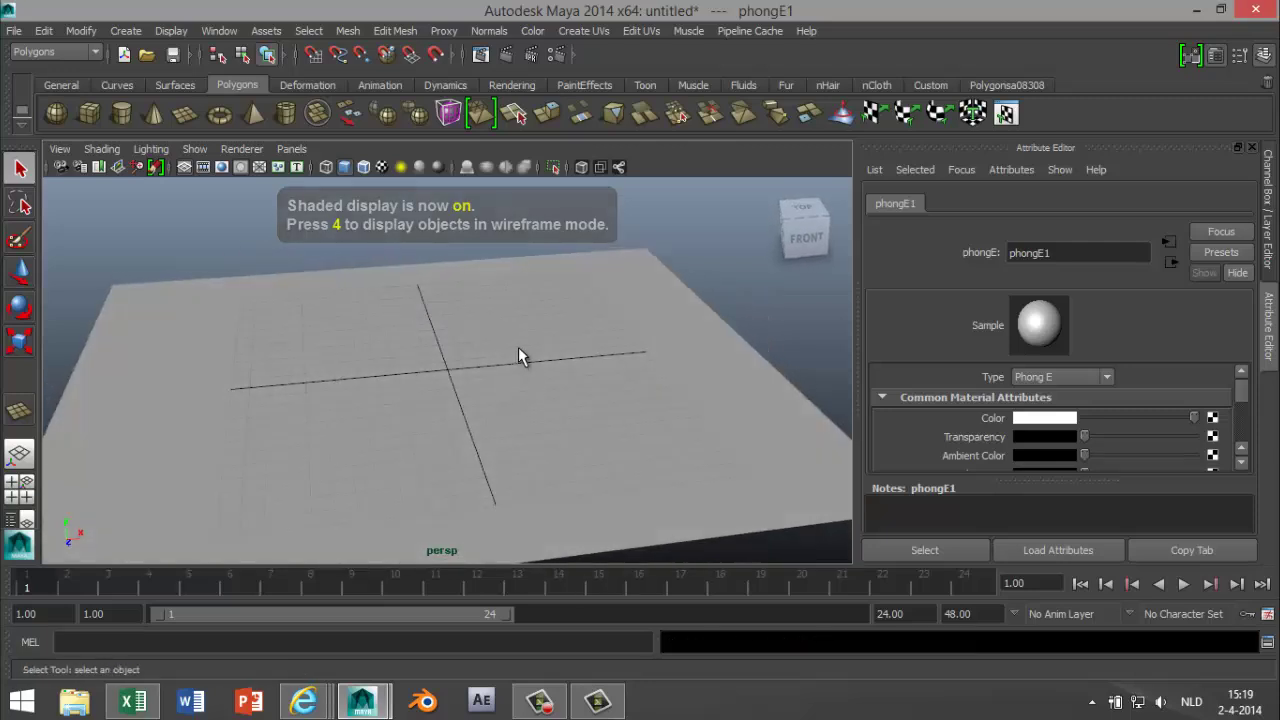
- Create 3D text reading 'MH Tutorials' with Type set to Bevel and default bevel settings
click(126, 31)
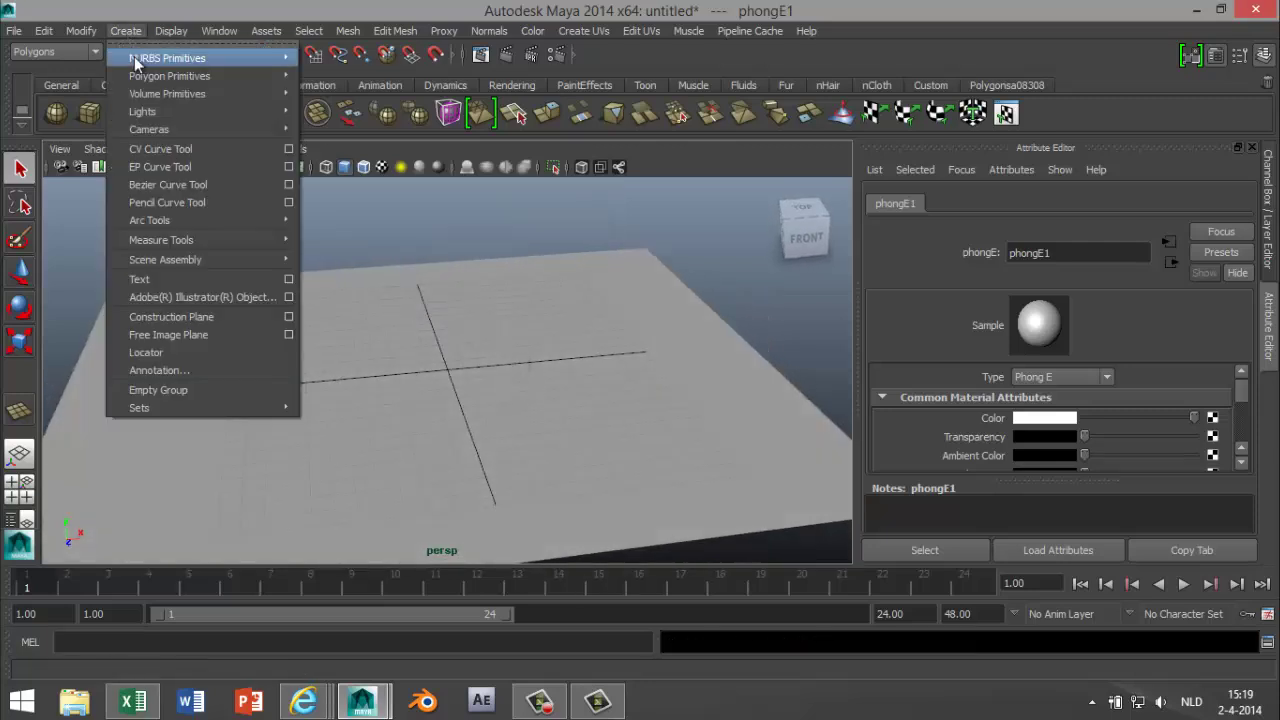
click(289, 279)
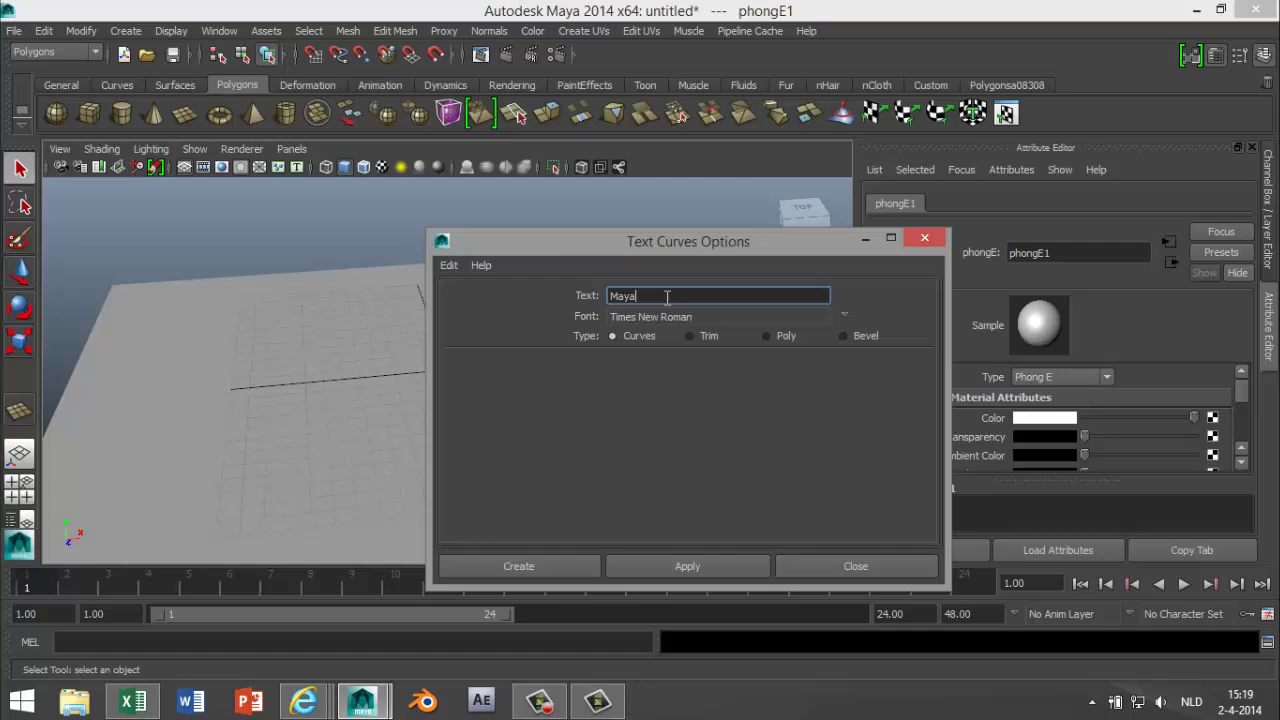
drag(646, 297, 586, 300)
text(MH Tutorials)
click(843, 337)
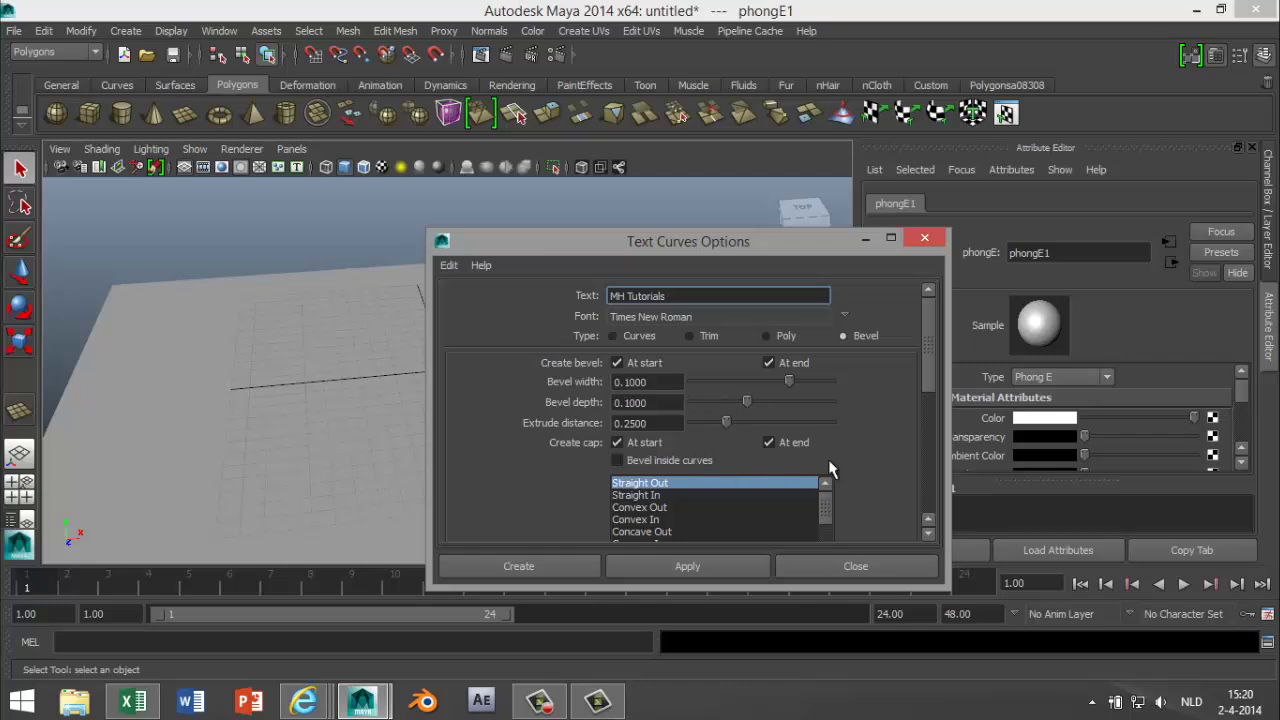
scroll(829, 459, down, 5)
scroll(838, 468, up, 2)
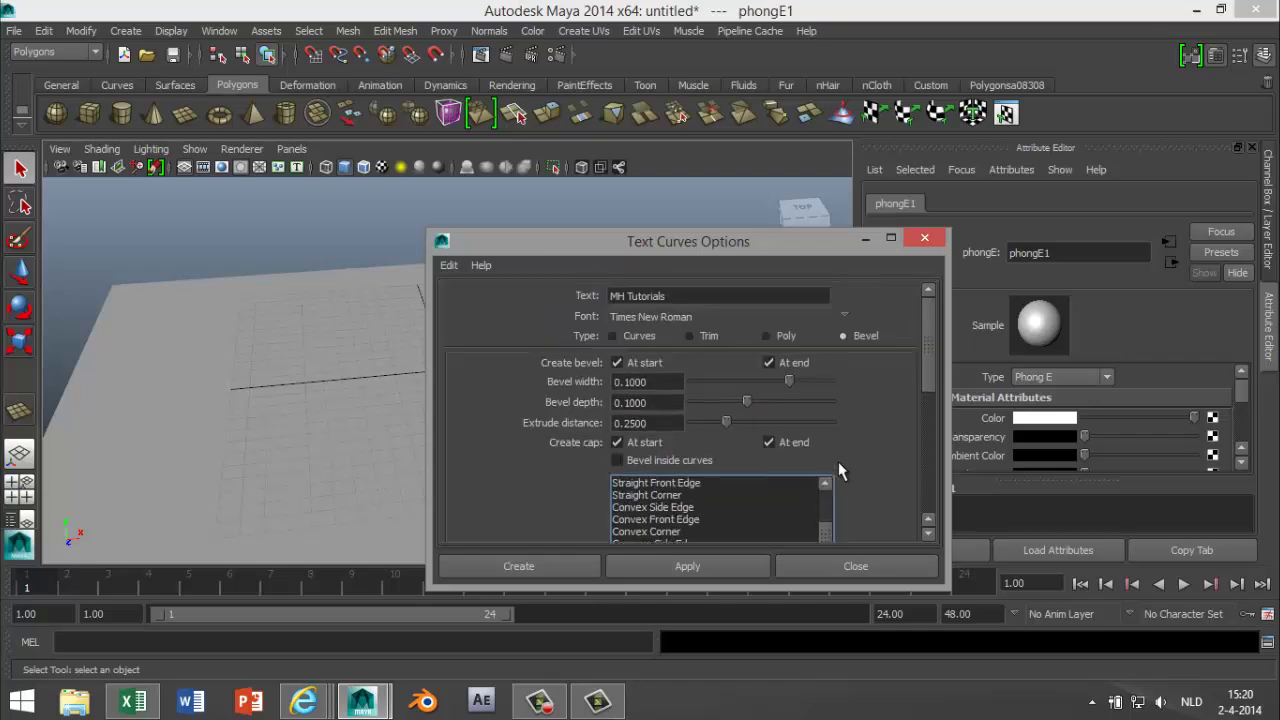
click(553, 567)
alt+drag(578, 483, 469, 380)
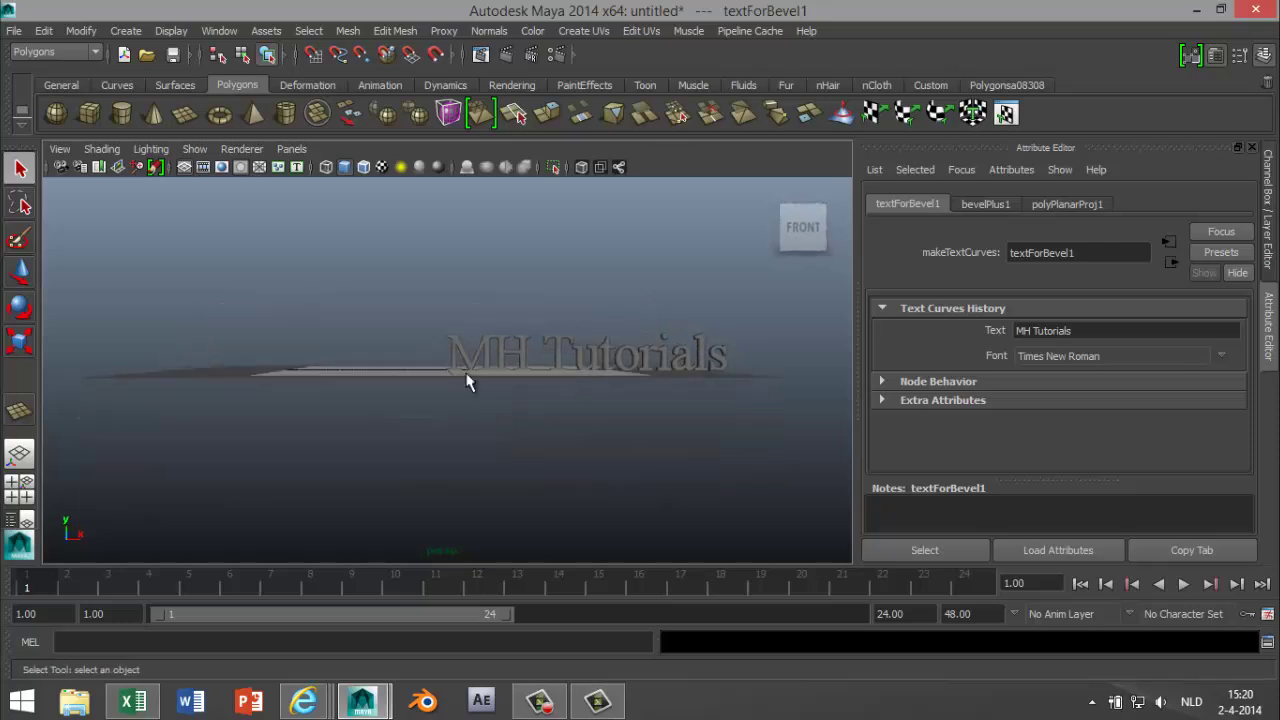
- Move the MH Tutorials text left on the plane to translate -10.170, 0.000, -0.737
click(771, 358)
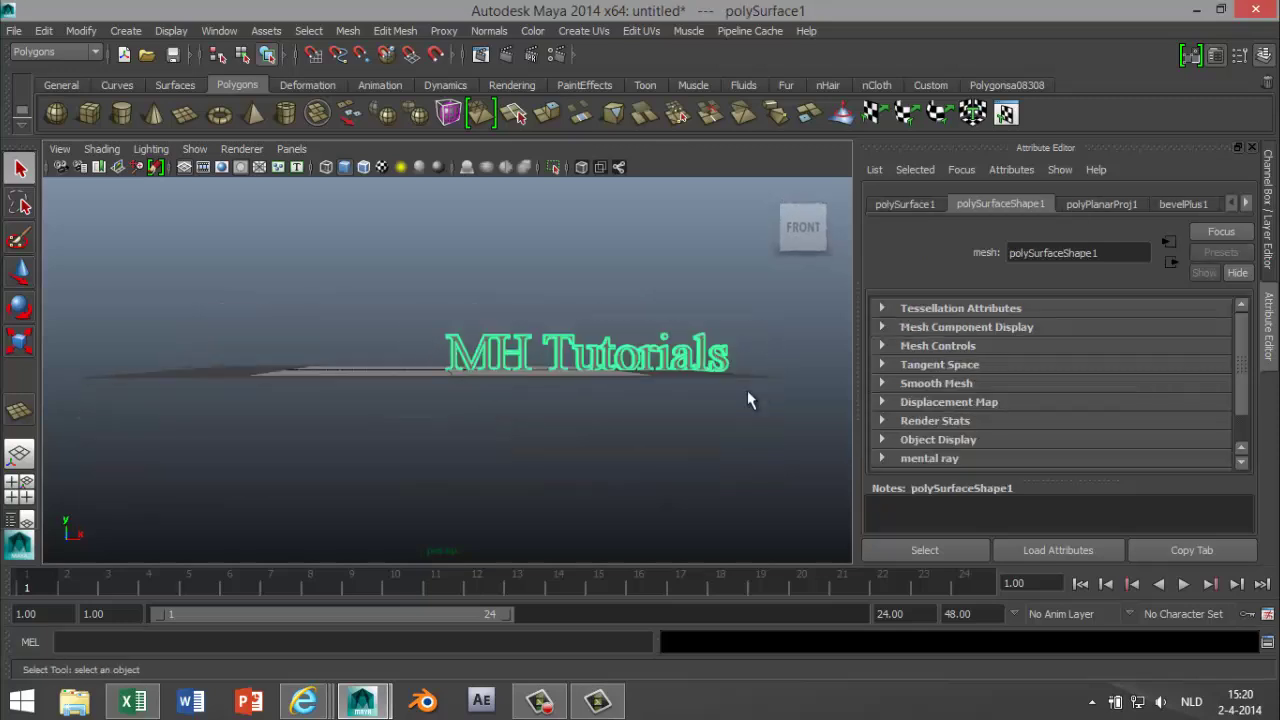
alt+drag(612, 446, 668, 520)
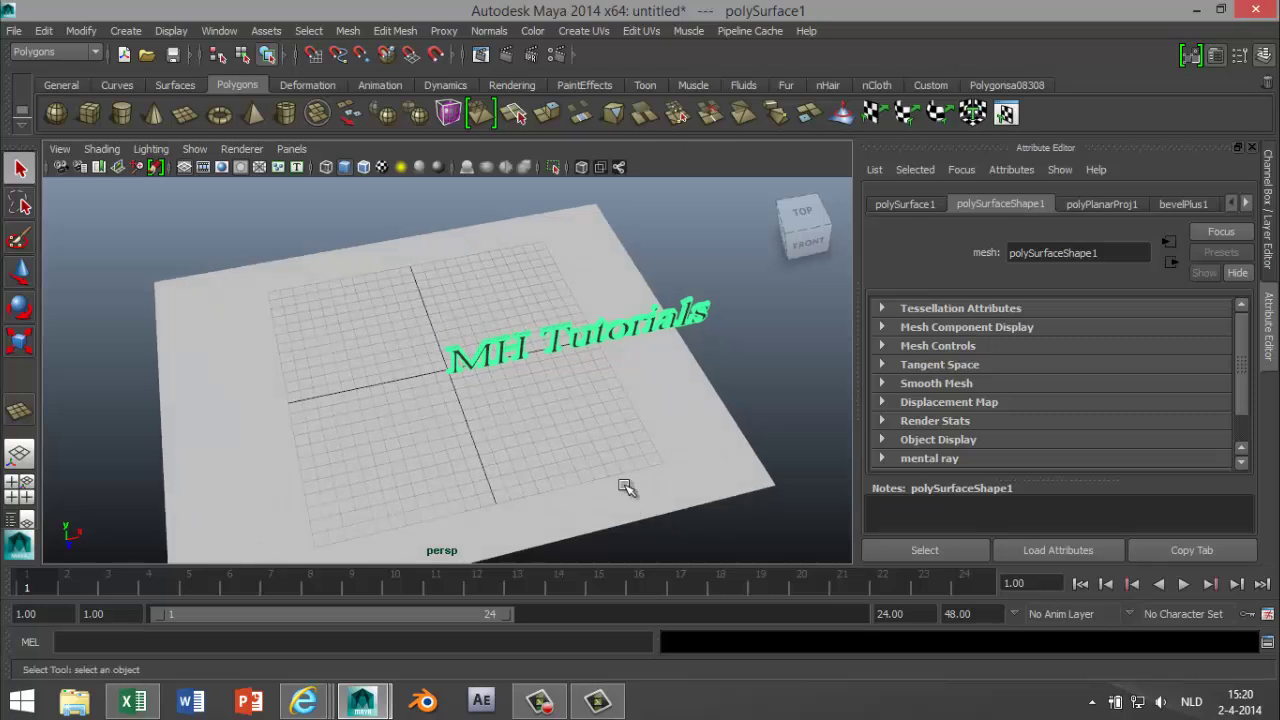
key(w)
drag(467, 418, 450, 368)
drag(493, 322, 373, 349)
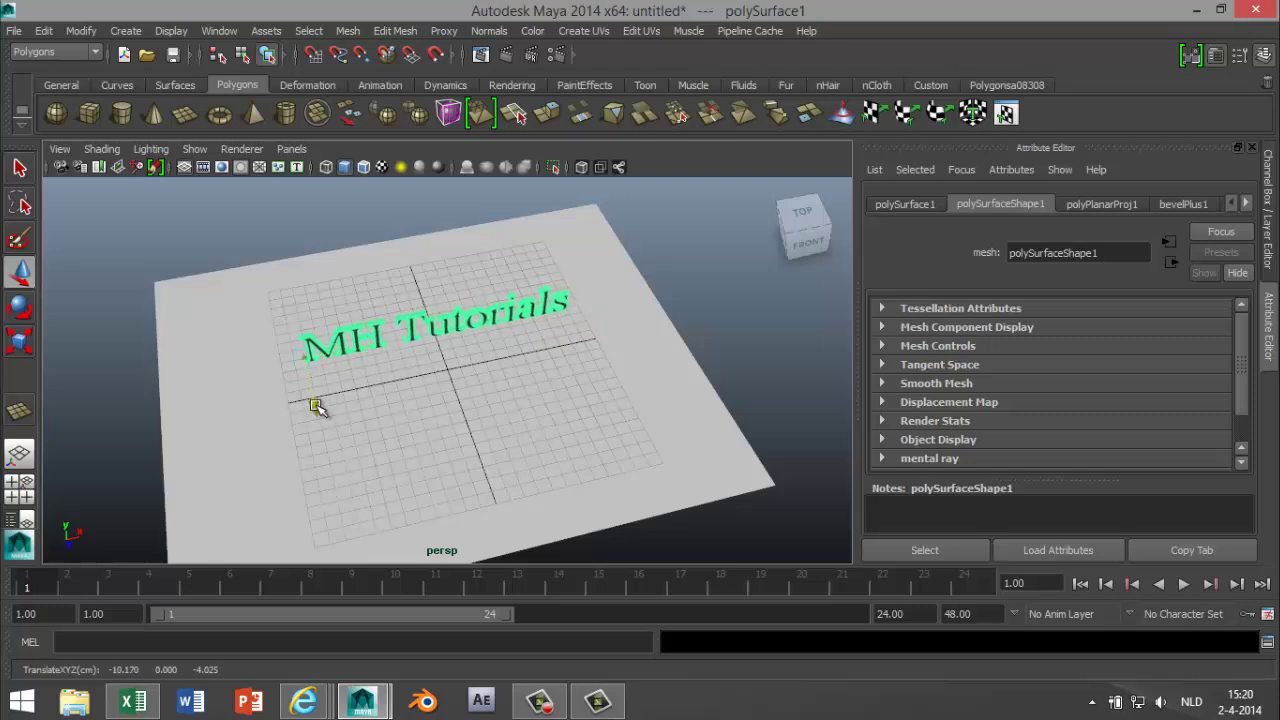
drag(317, 403, 333, 437)
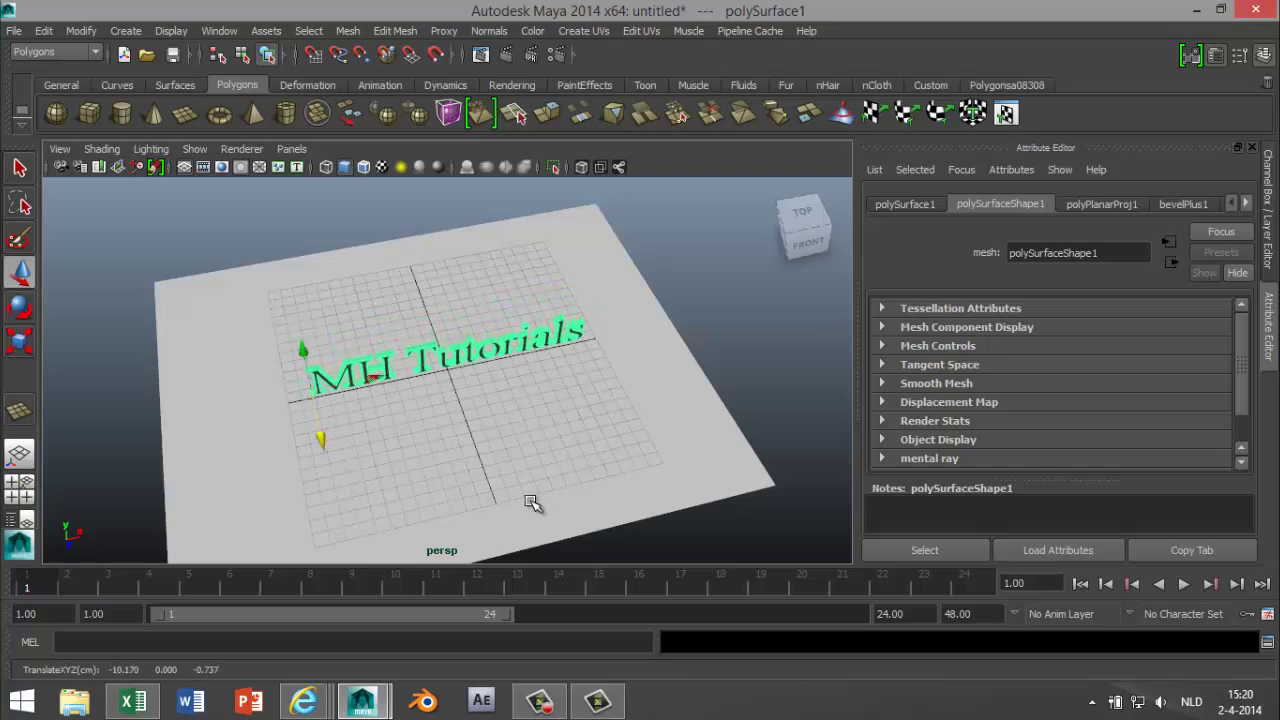
alt+drag(528, 503, 521, 458)
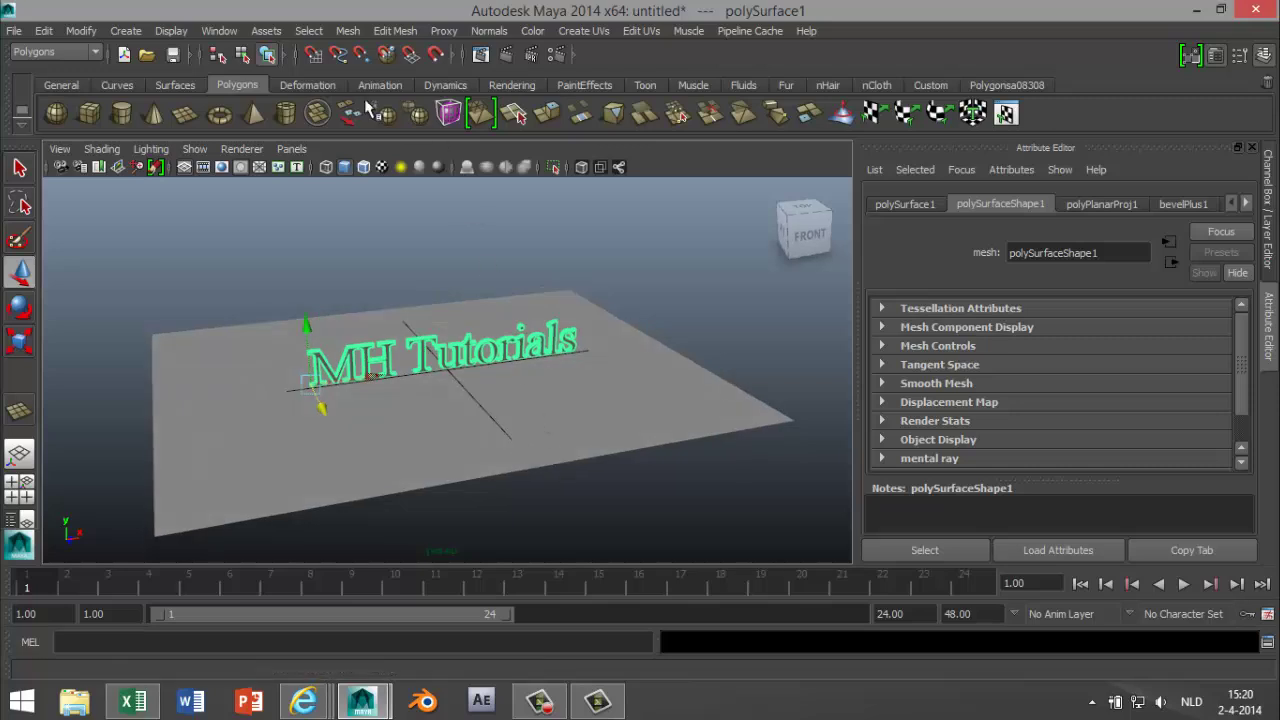
- Add a point light and raise it above the plane
click(129, 31)
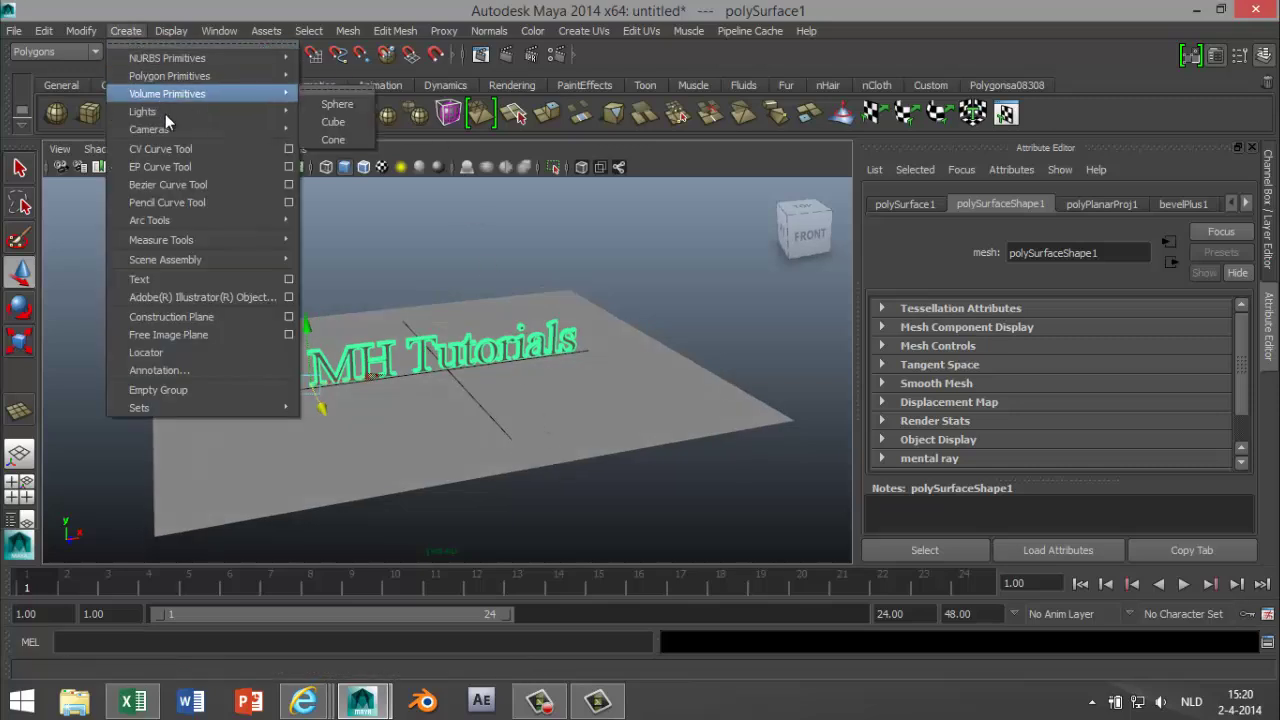
mouse_move(202, 116)
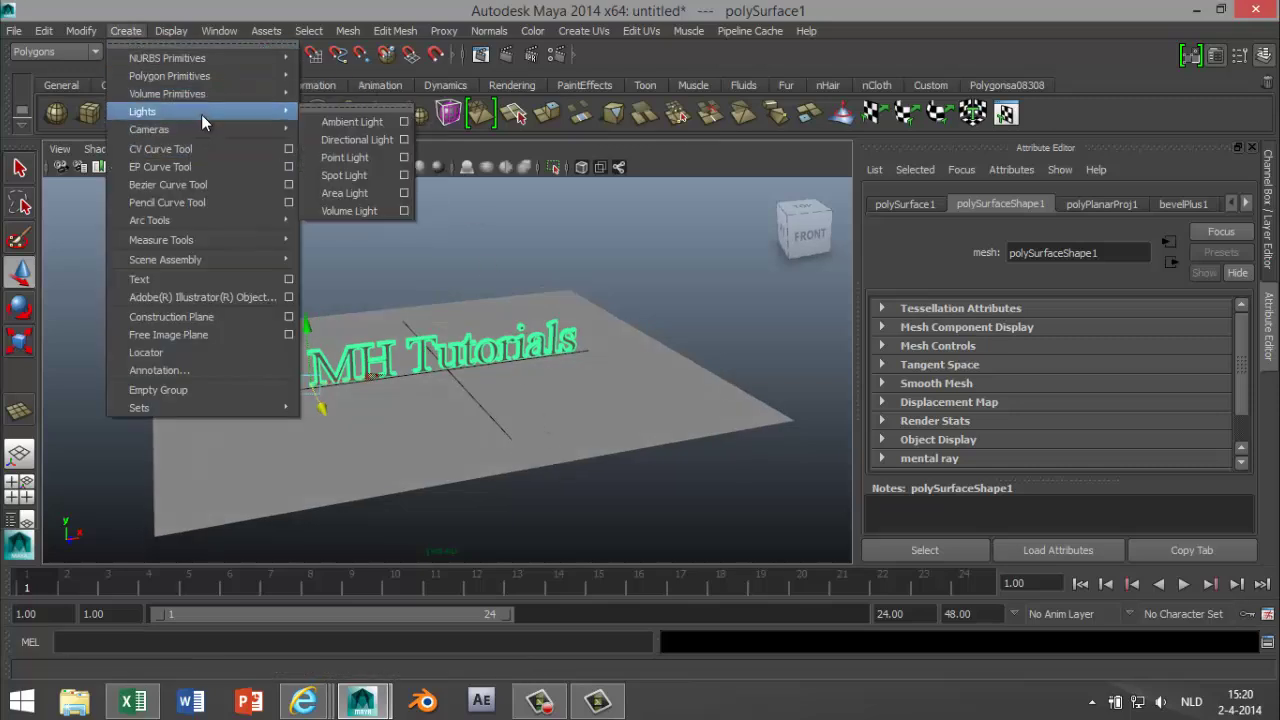
click(391, 157)
drag(448, 306, 443, 214)
drag(469, 301, 531, 371)
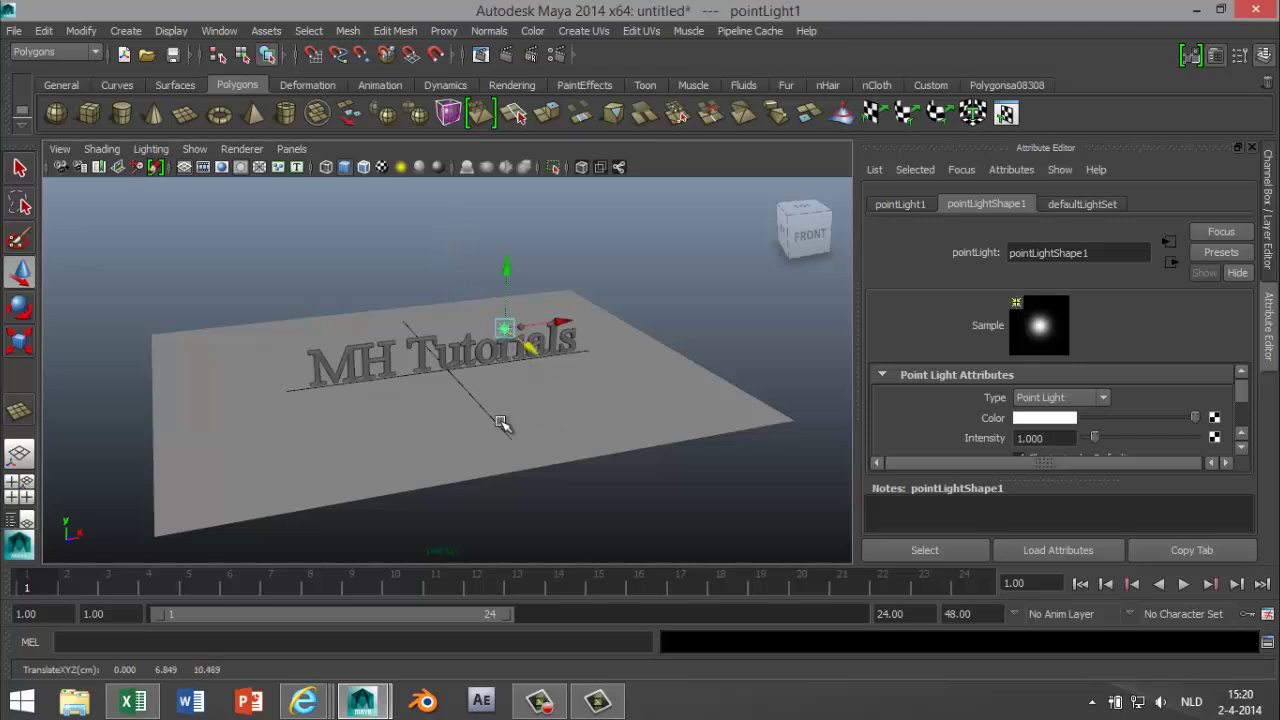
alt+drag(503, 426, 623, 363)
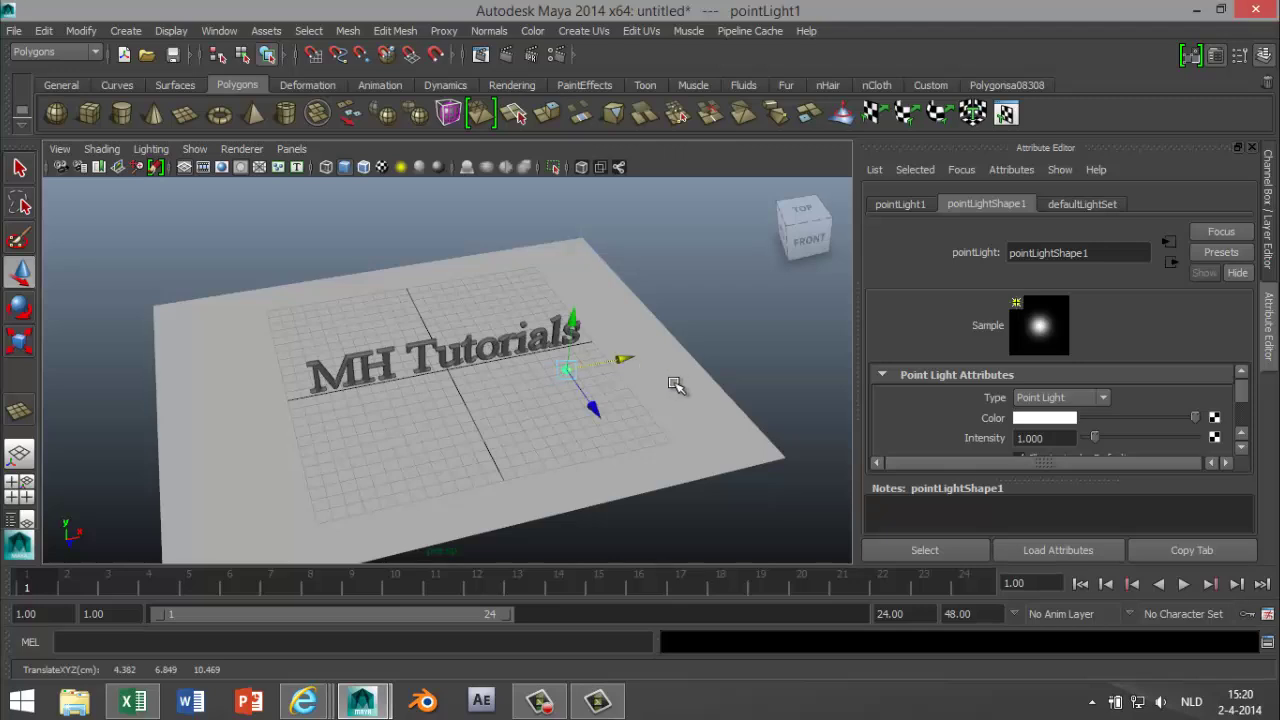
- Duplicate the point light and move the copy left along X over the text
key(ctrl+d)
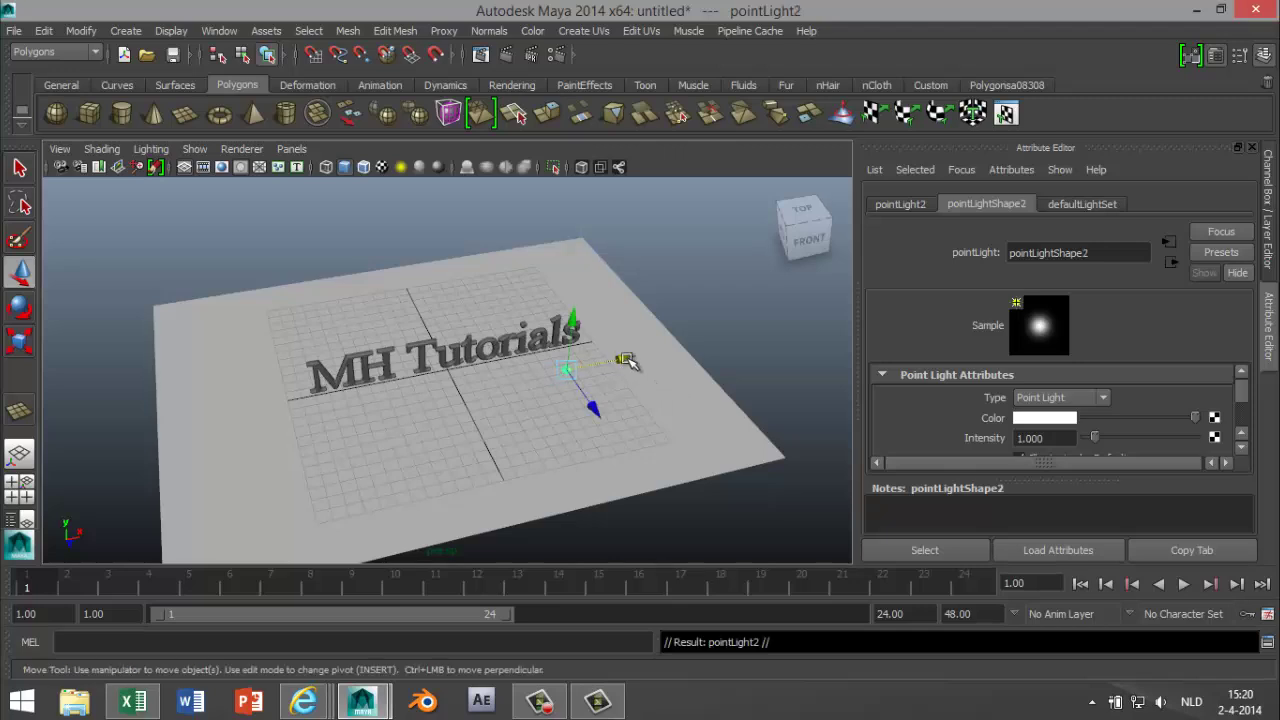
drag(627, 362, 466, 405)
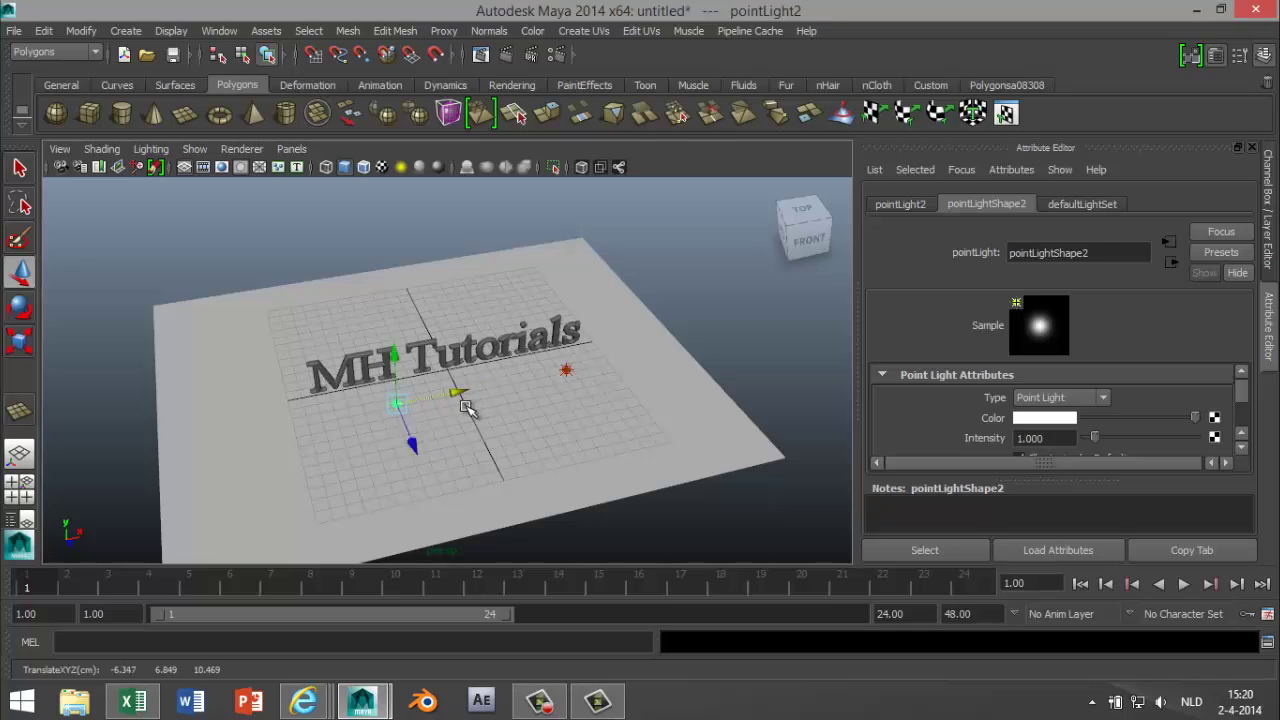
alt+drag(531, 466, 543, 451)
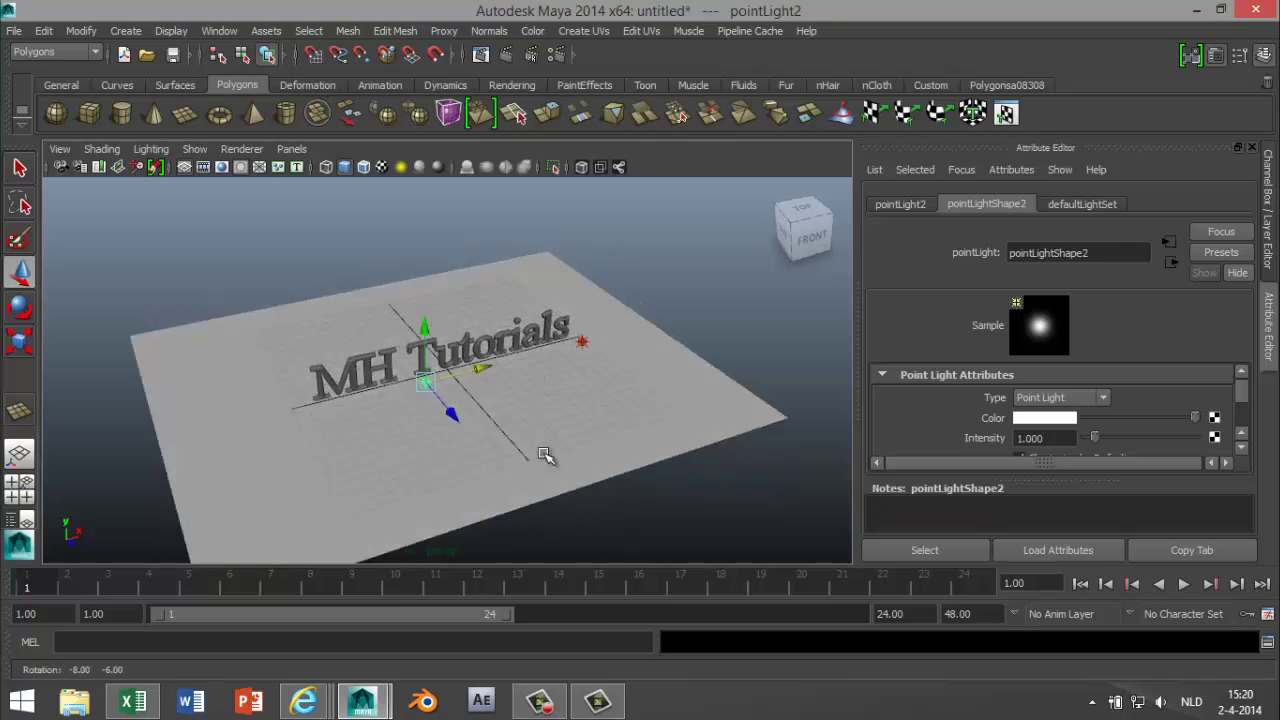
- Turn on Use Depth Map Shadows for pointLight1, keeping resolution 512
click(583, 343)
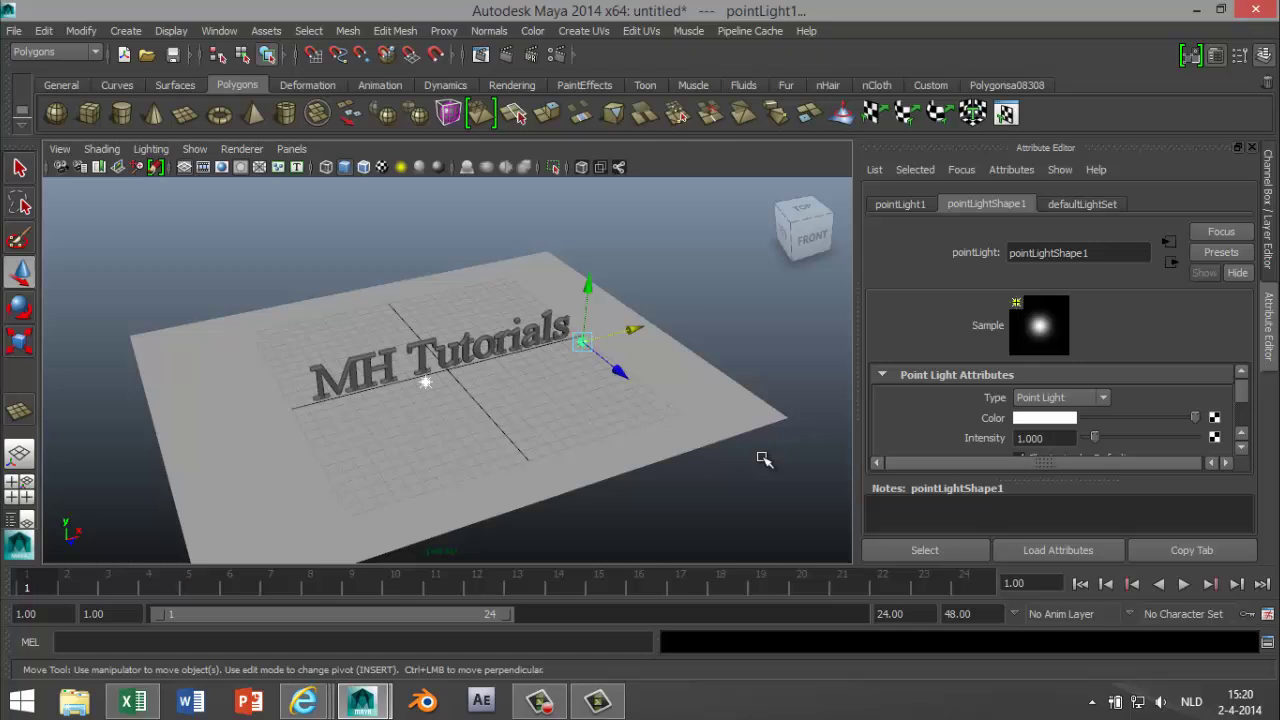
click(906, 203)
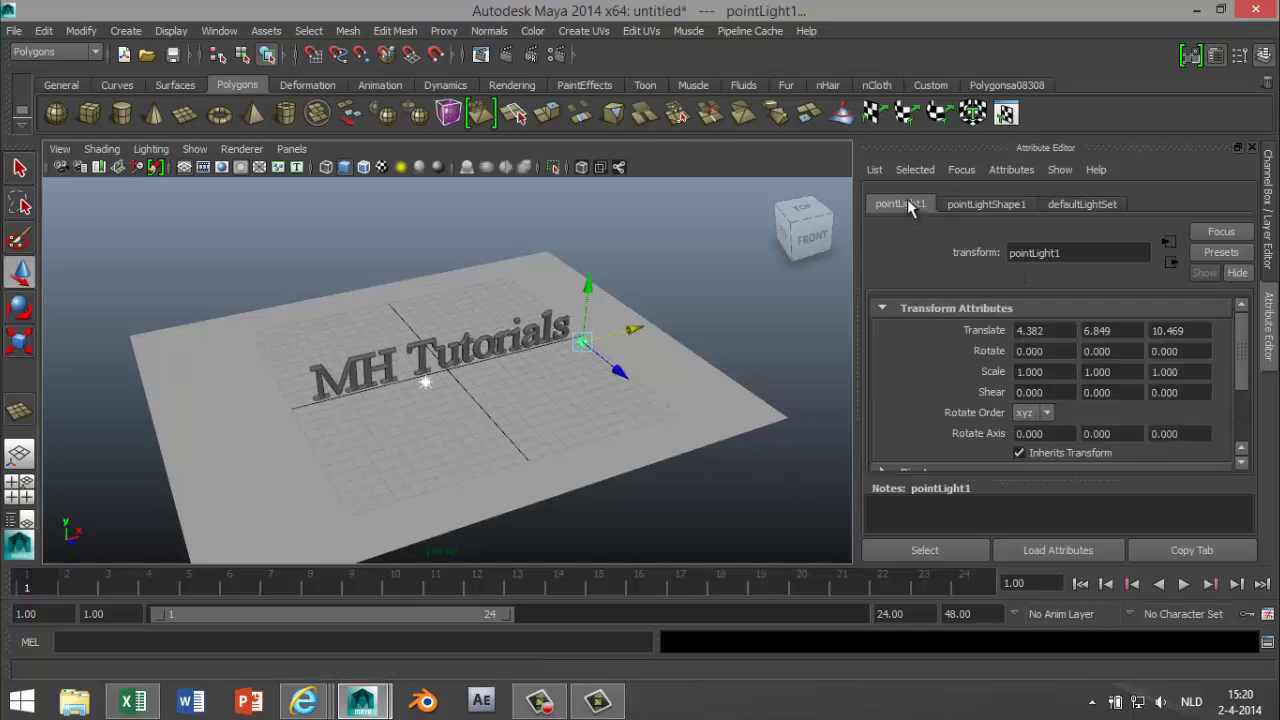
scroll(975, 380, down, 3)
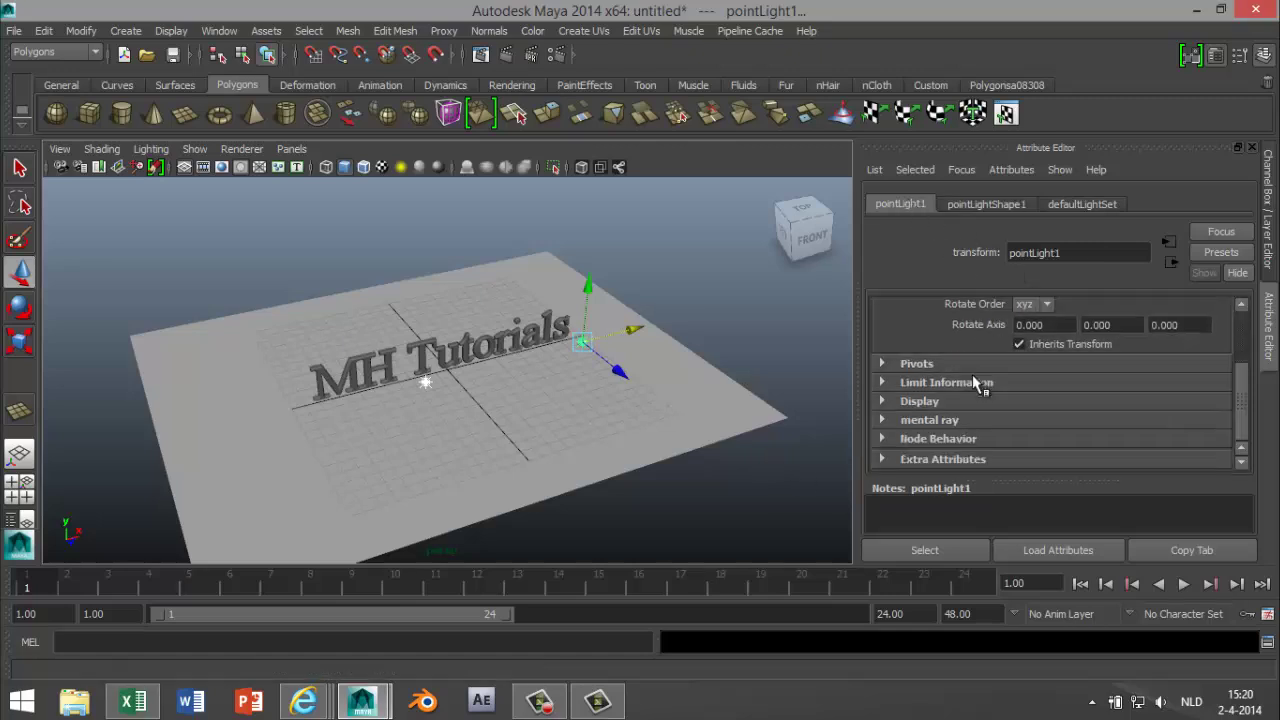
click(1000, 204)
scroll(971, 390, down, 3)
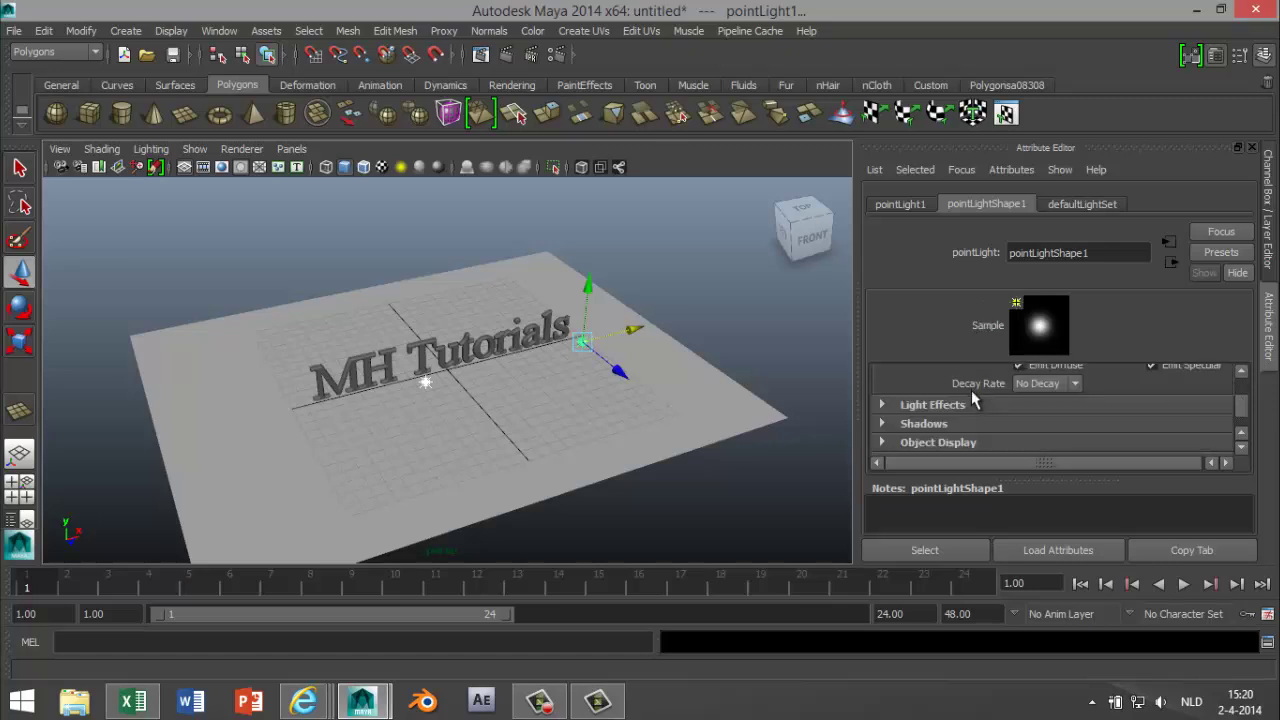
click(881, 424)
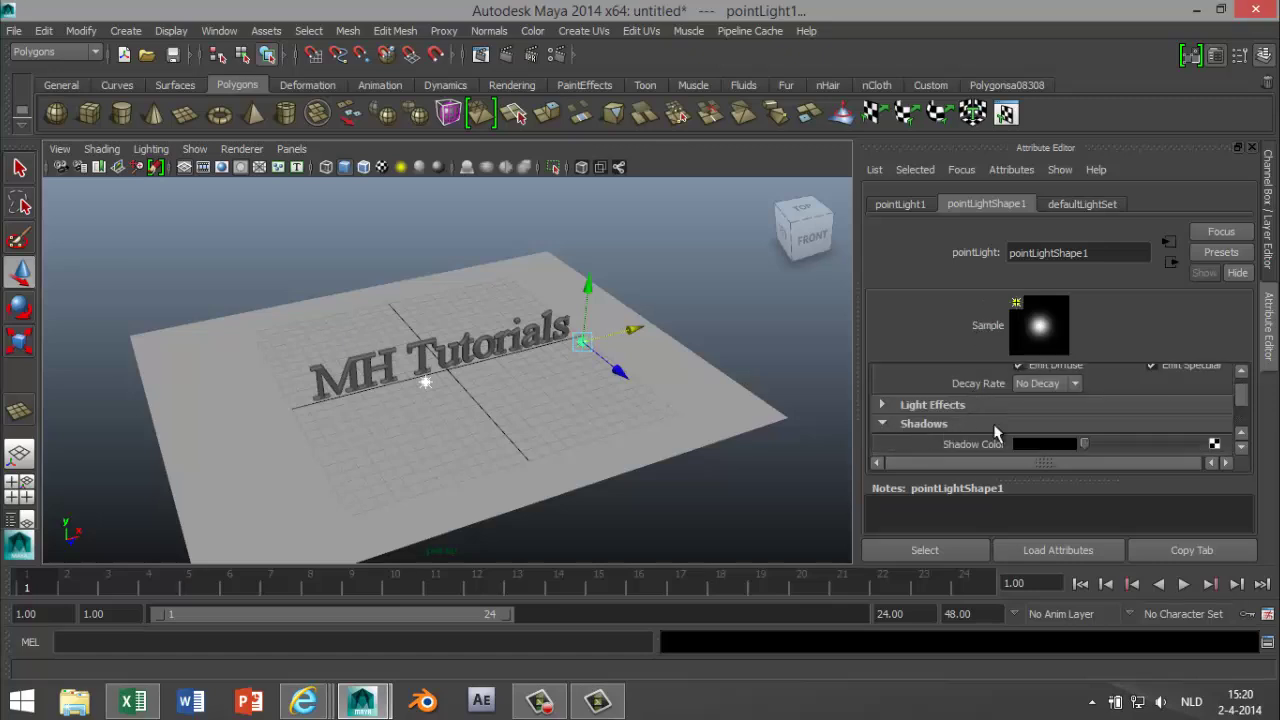
scroll(1000, 415, down, 1)
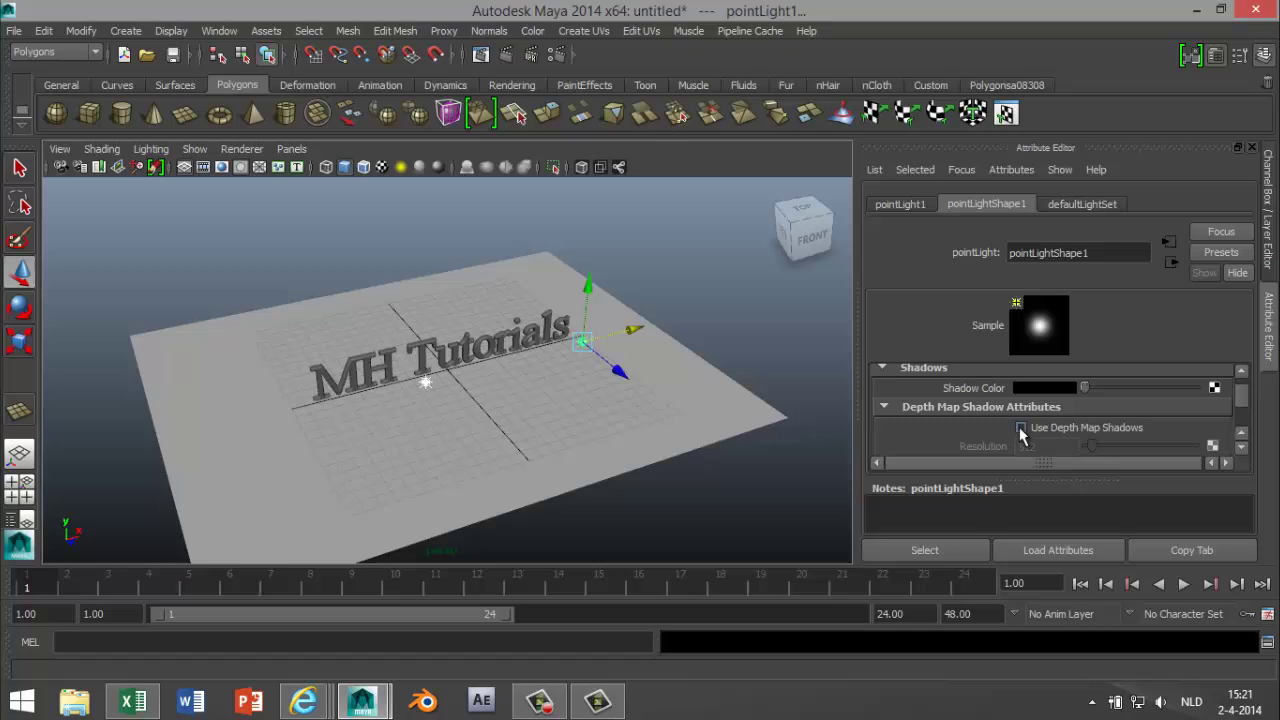
click(1020, 428)
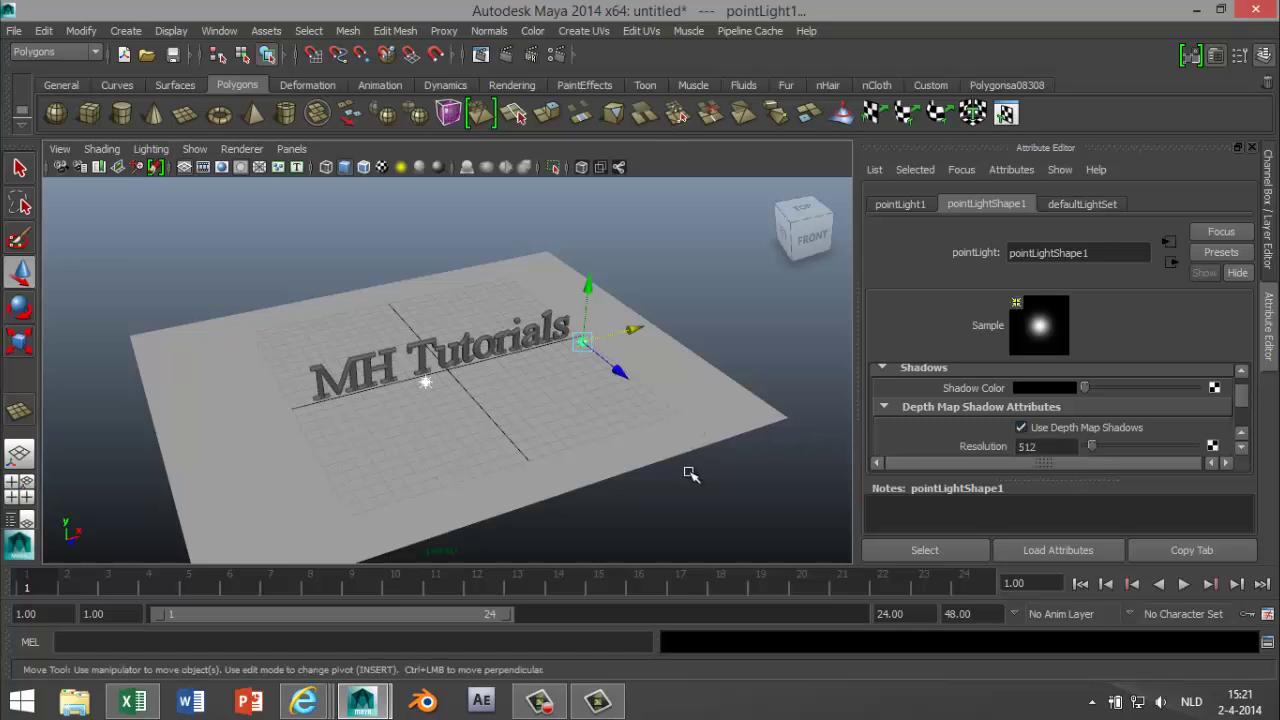
alt+drag(680, 463, 623, 426)
- Select the MH Tutorials text and assign it a new Phong E material, phongE2
drag(160, 295, 734, 341)
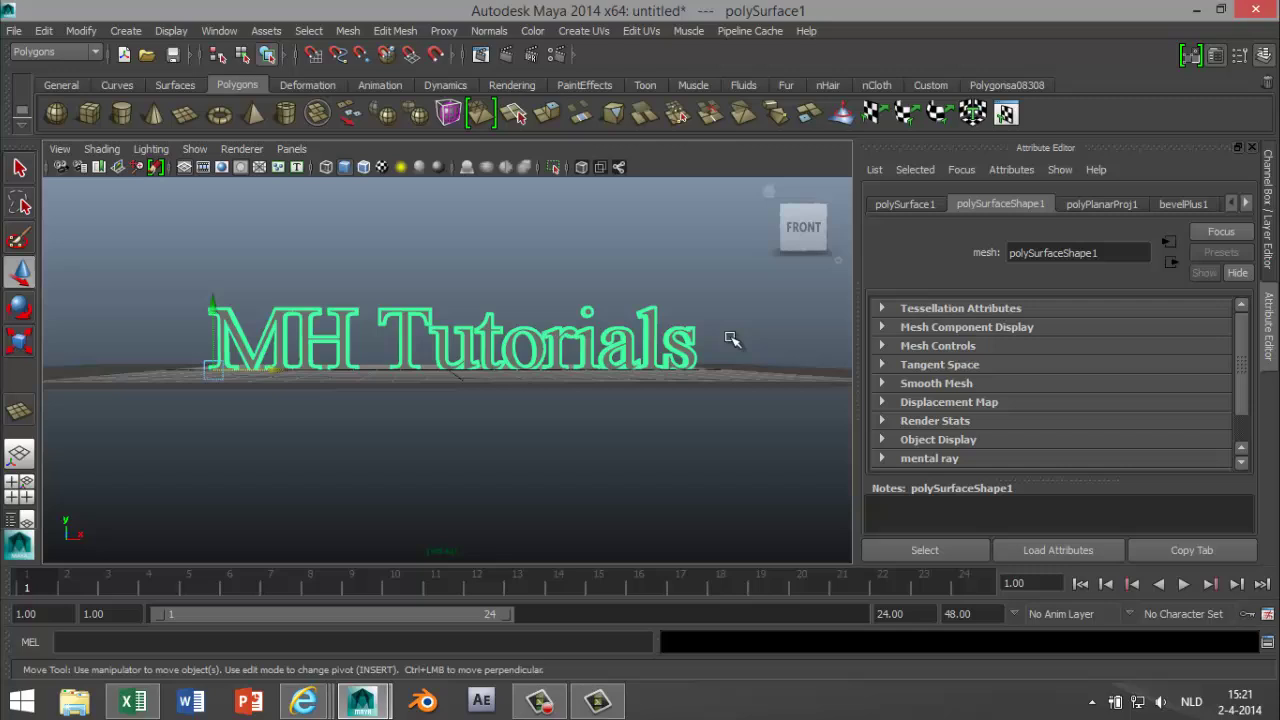
alt+drag(602, 429, 630, 452)
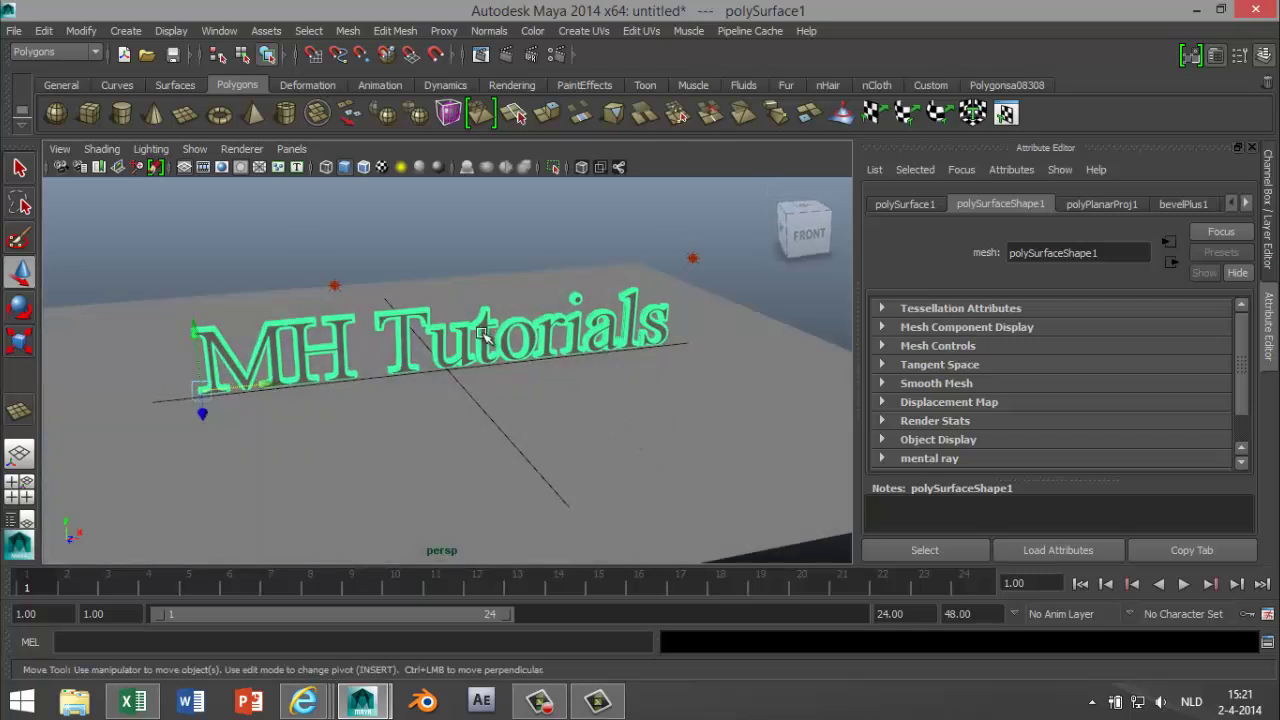
right_drag(482, 335, 511, 636)
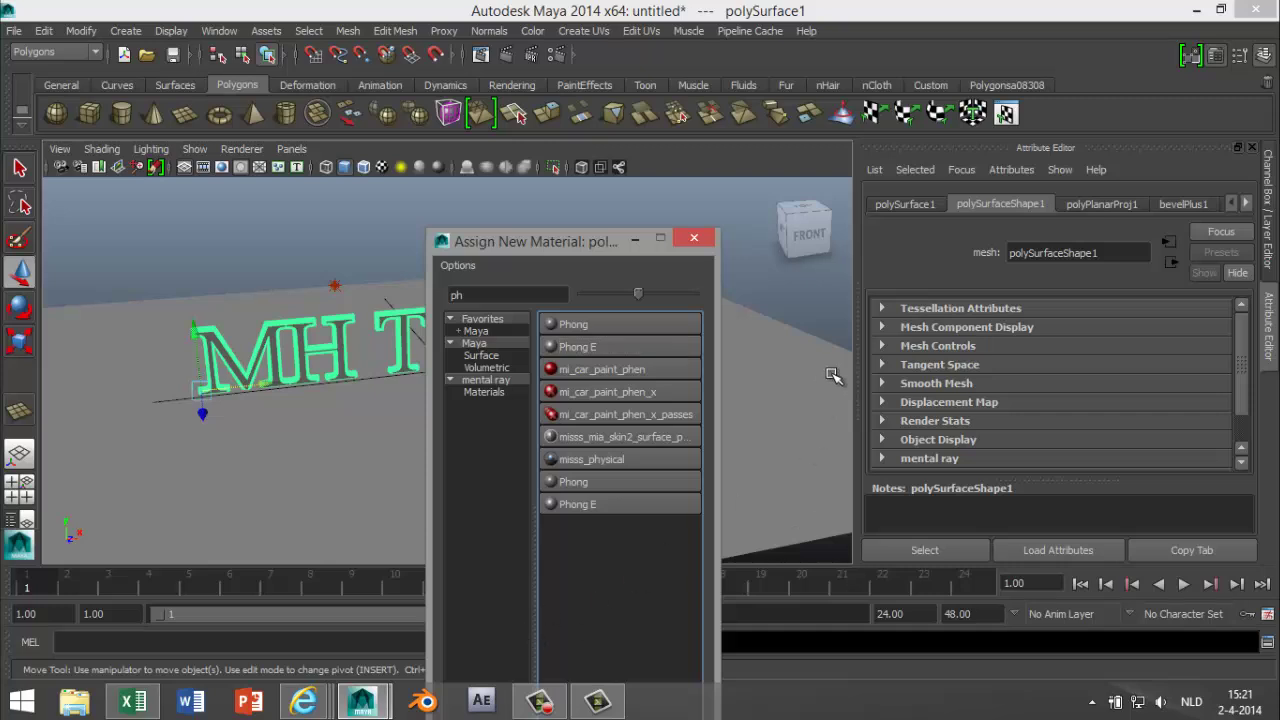
click(596, 347)
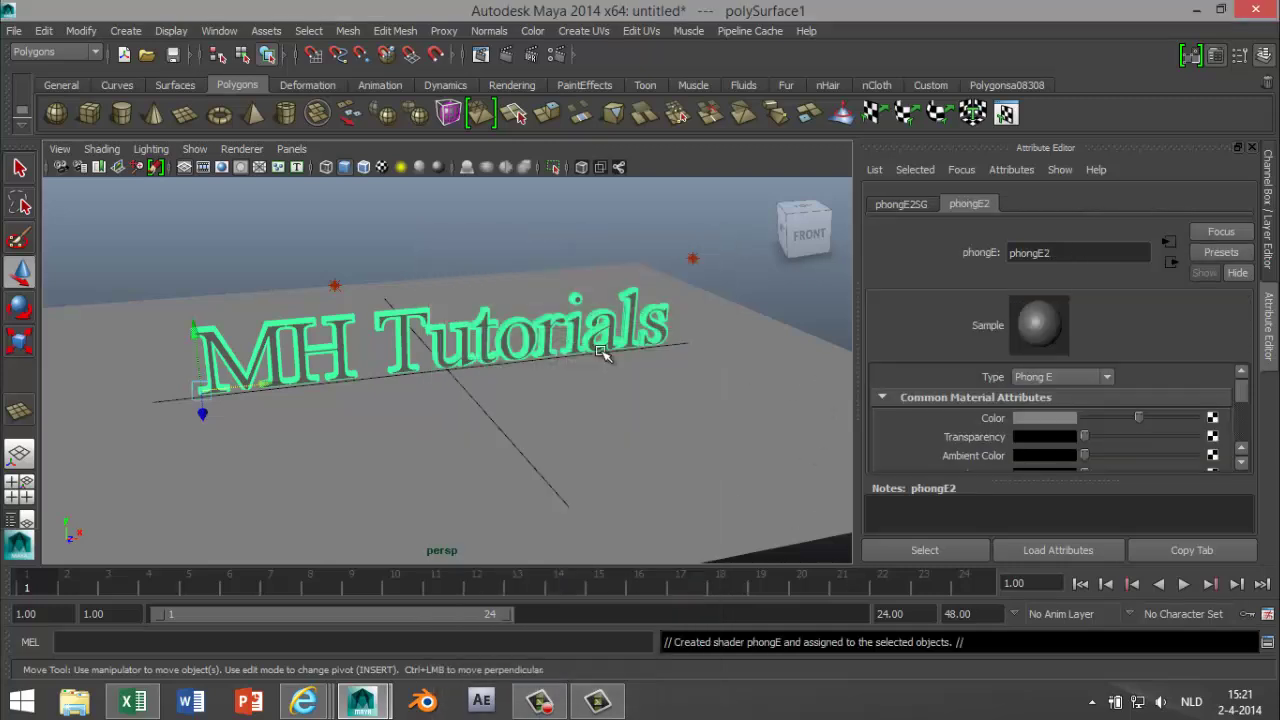
- Set phongE2's colour to red and its Glow Intensity to about 0.4
click(1050, 418)
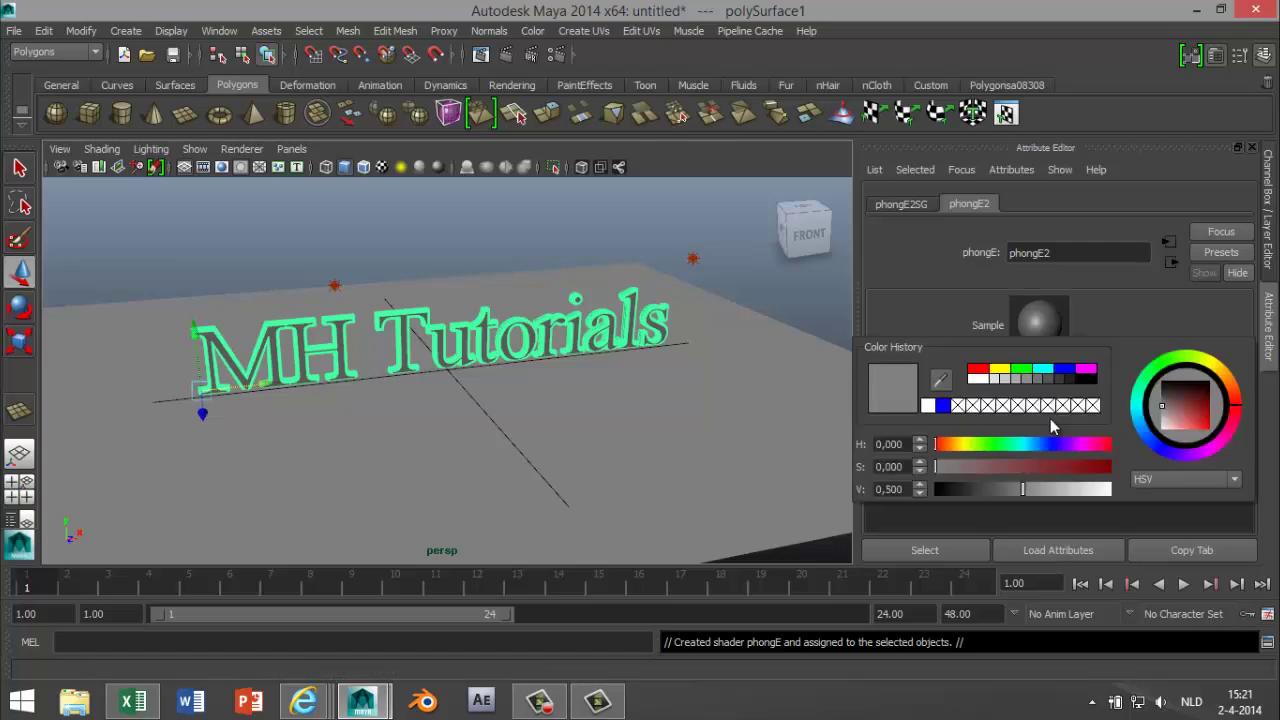
click(981, 374)
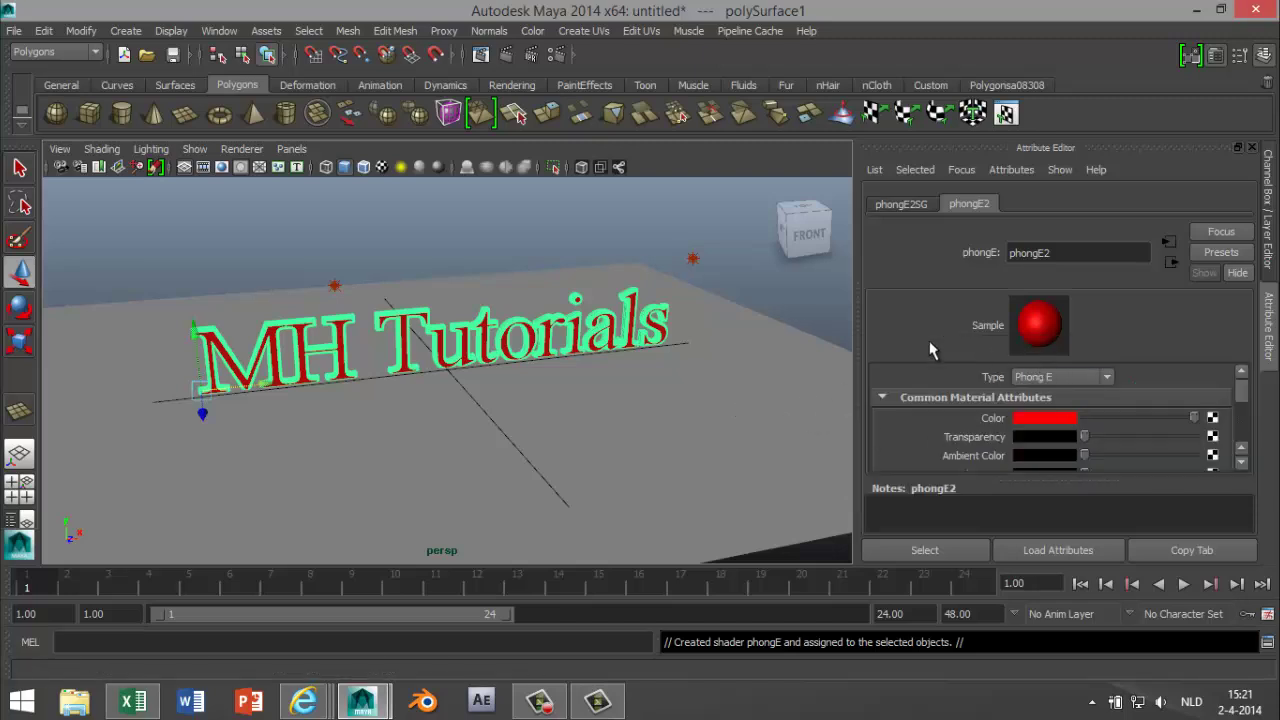
scroll(1120, 412, down, 10)
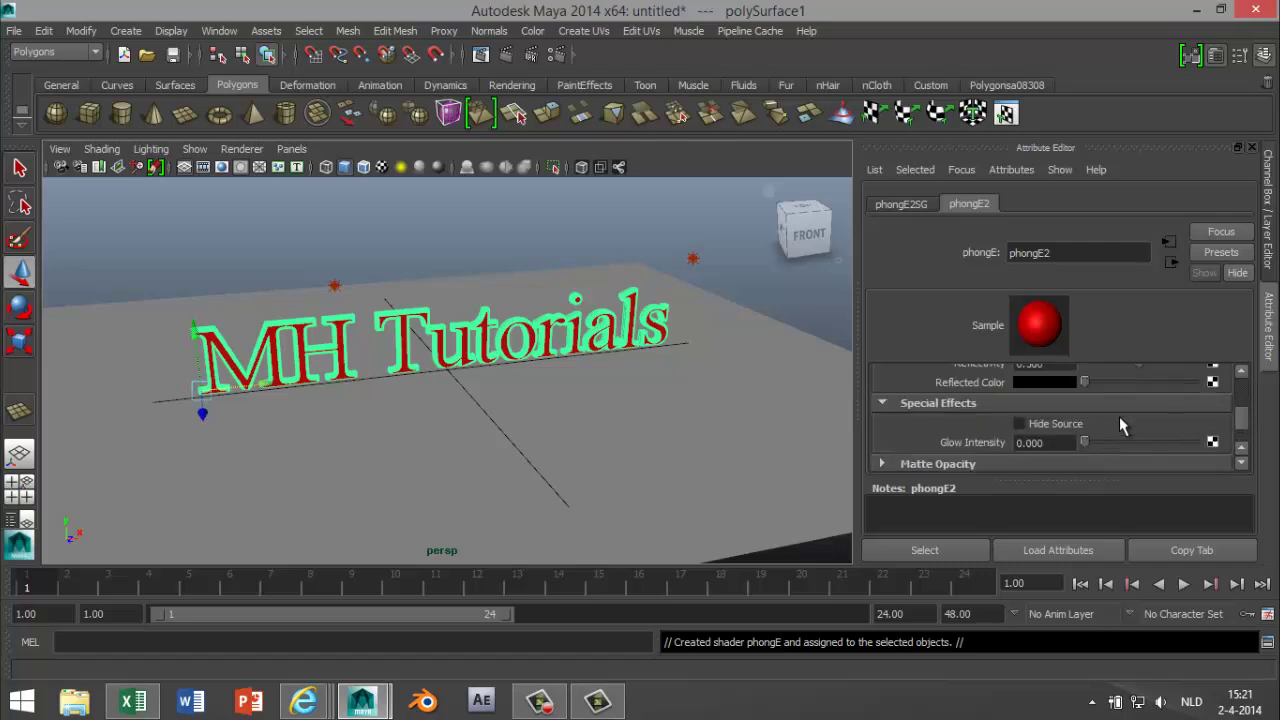
scroll(1118, 420, down, 2)
scroll(1115, 420, up, 2)
drag(1092, 450, 1122, 450)
- Deselect the text, then tumble and dolly the persp camera until the whole text faces it
click(924, 552)
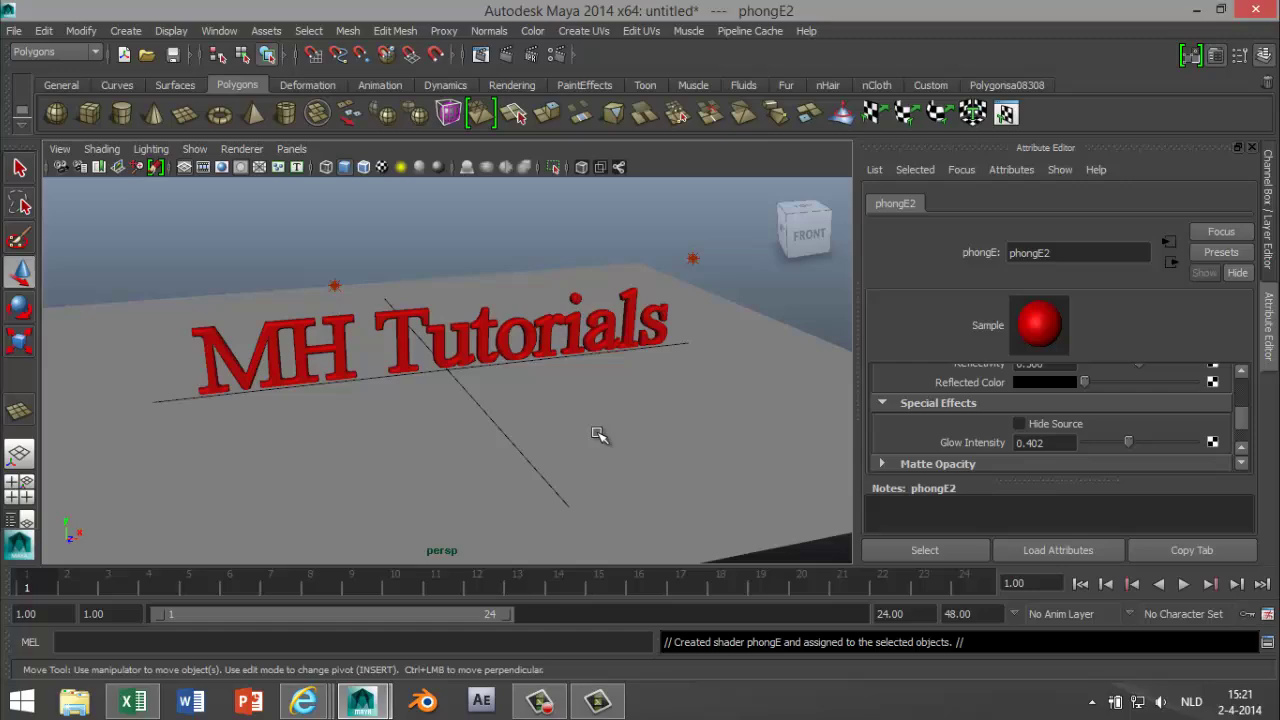
alt+drag(563, 381, 563, 383)
alt+drag(523, 431, 522, 411)
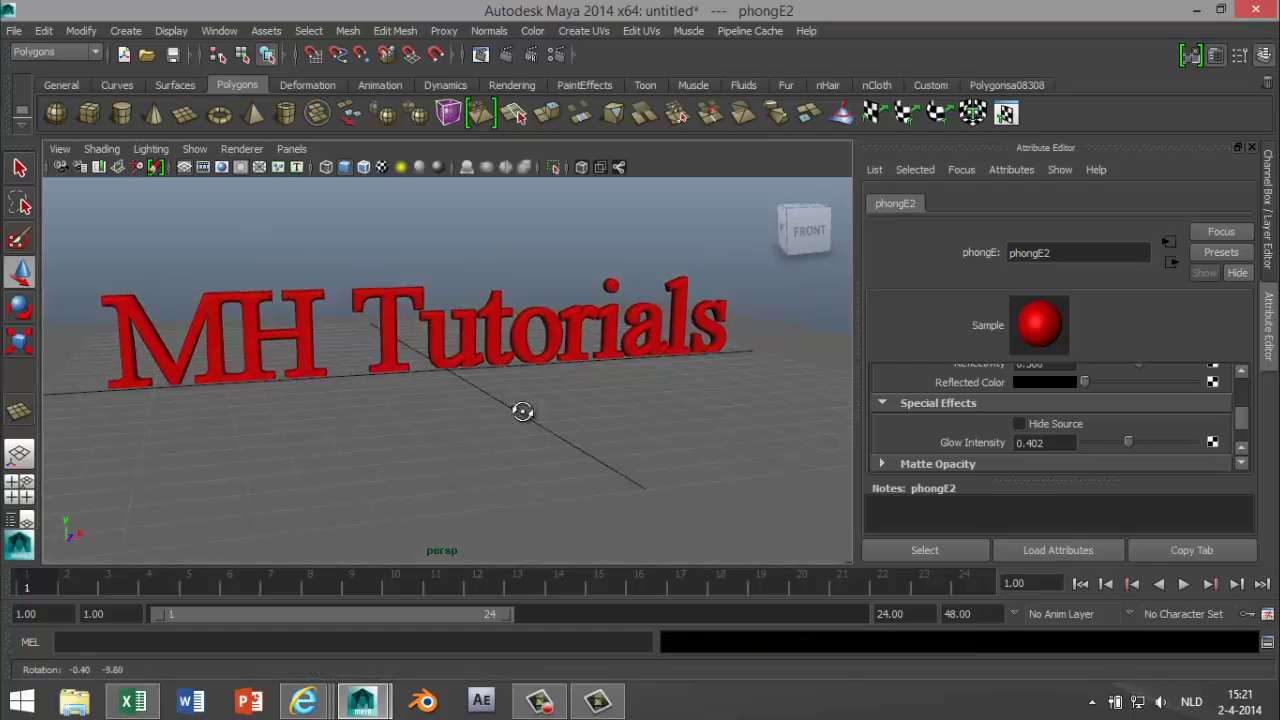
scroll(526, 408, up, 2)
scroll(516, 415, up, 1)
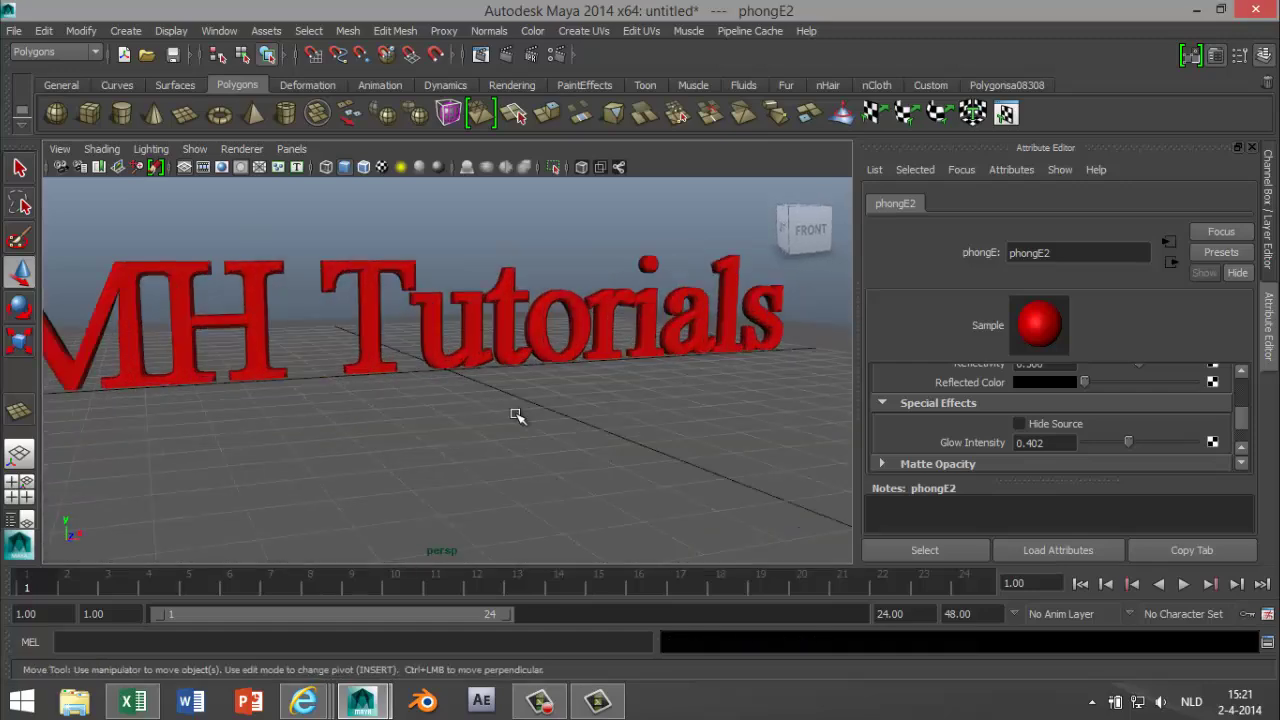
scroll(513, 416, down, 3)
alt+drag(534, 417, 549, 446)
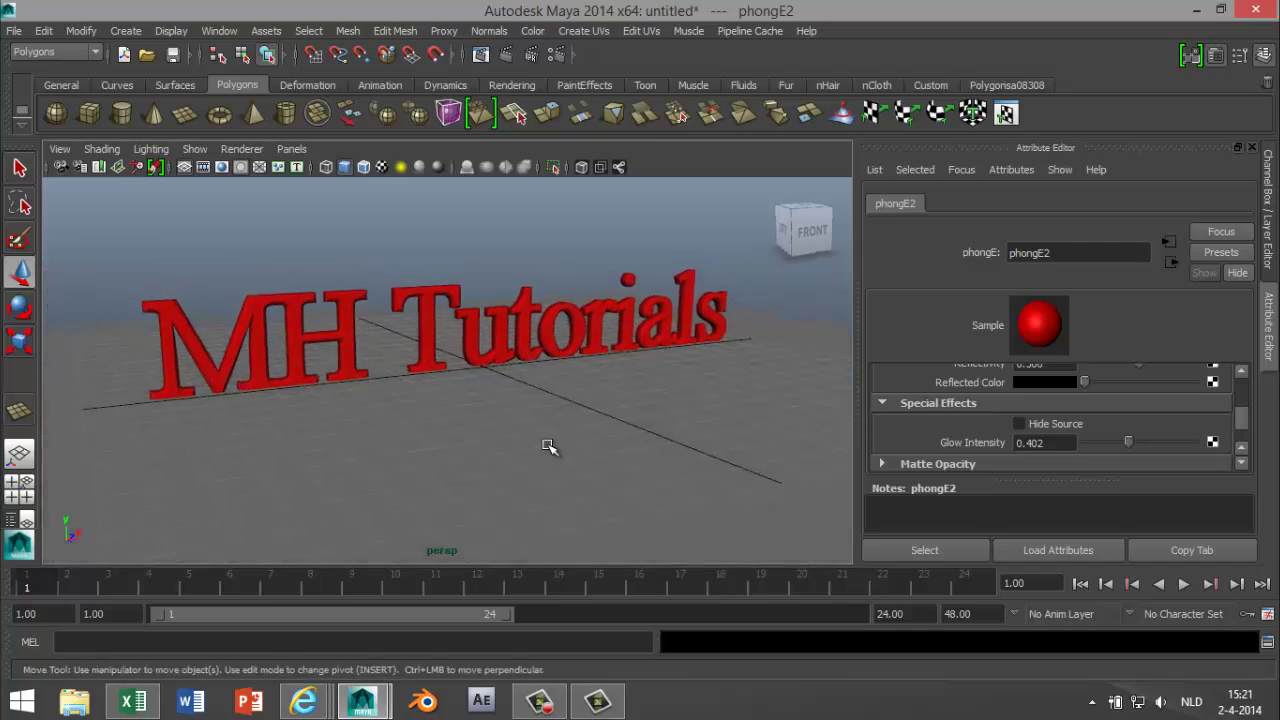
click(557, 56)
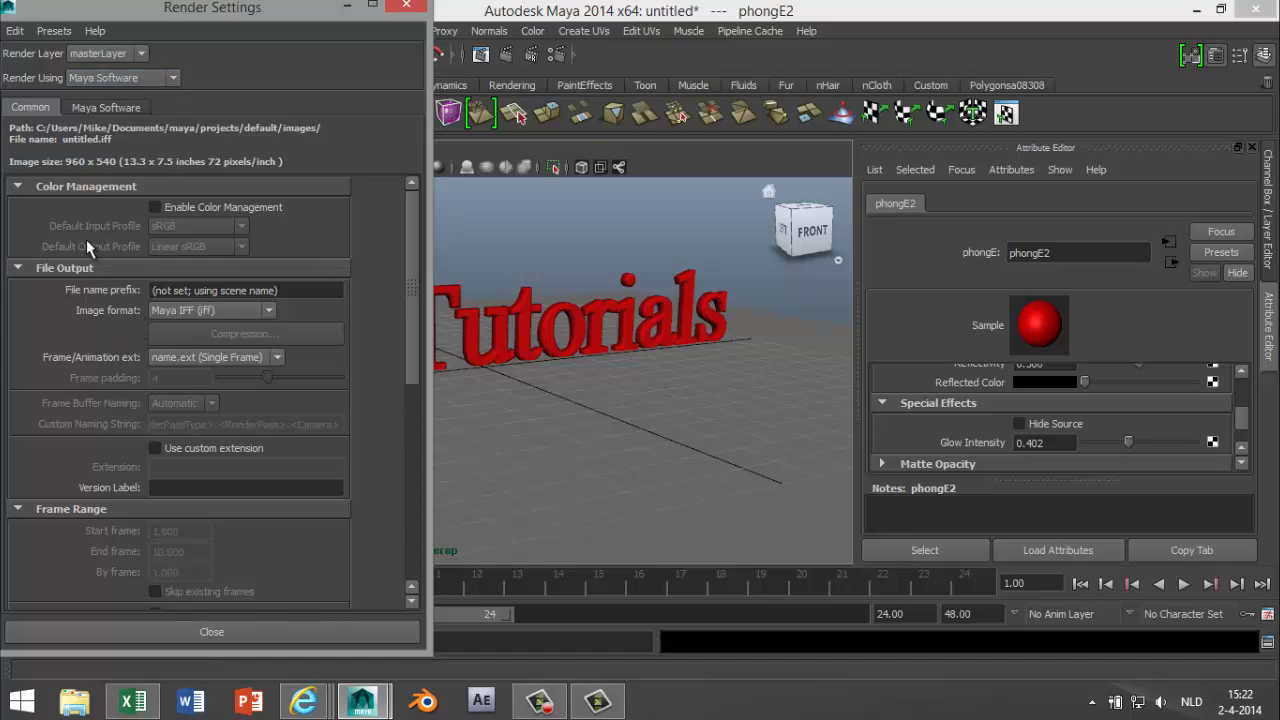
scroll(86, 239, down, 6)
scroll(217, 327, down, 3)
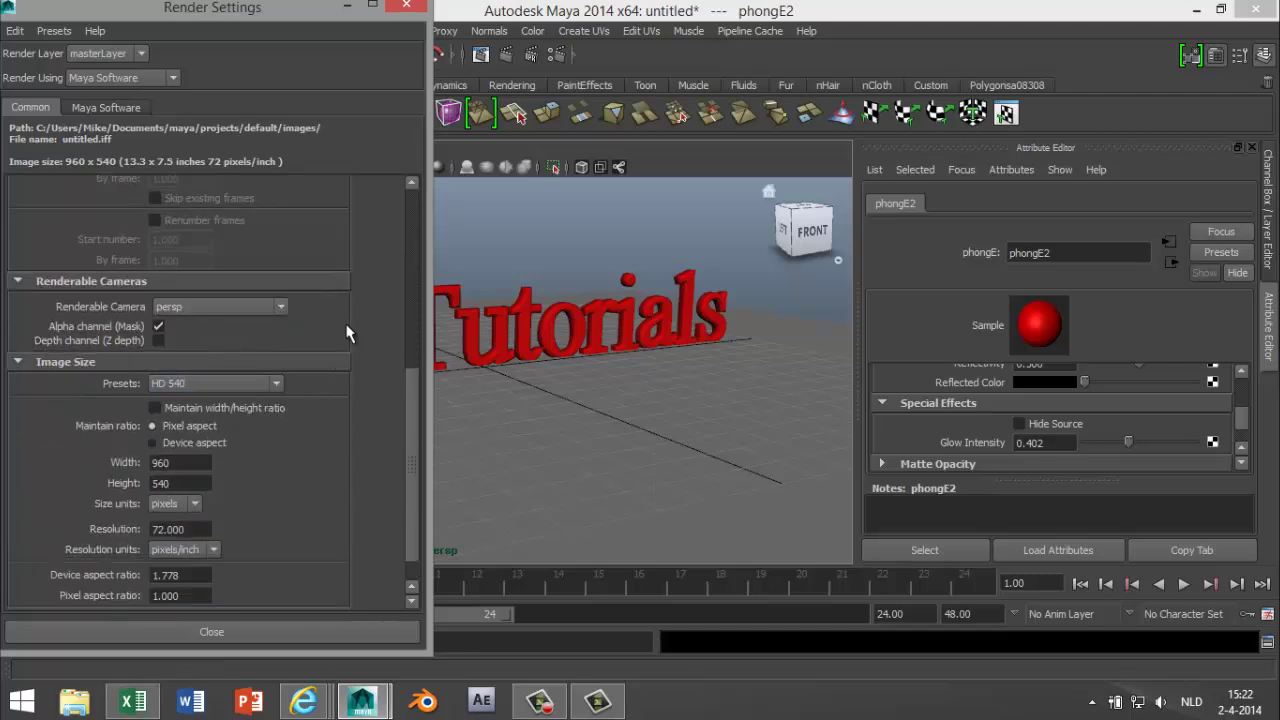
- Close Render Settings and render the current frame in the Render View
click(346, 6)
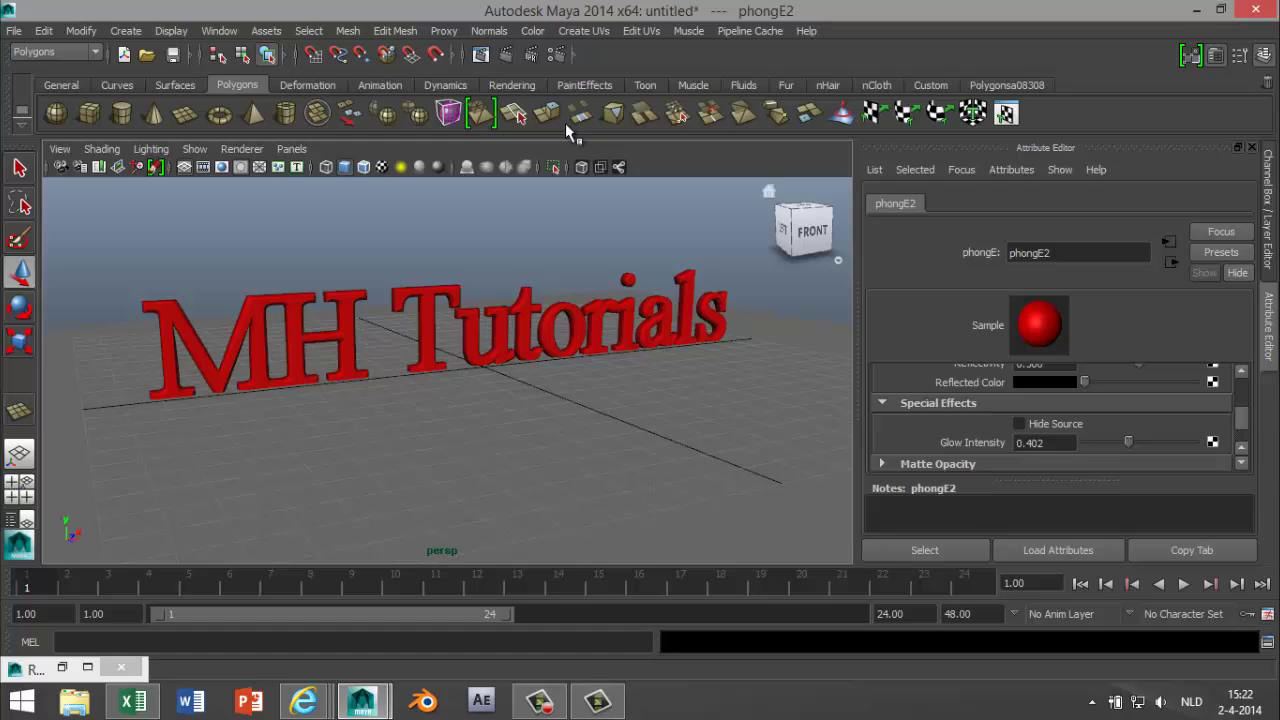
click(507, 55)
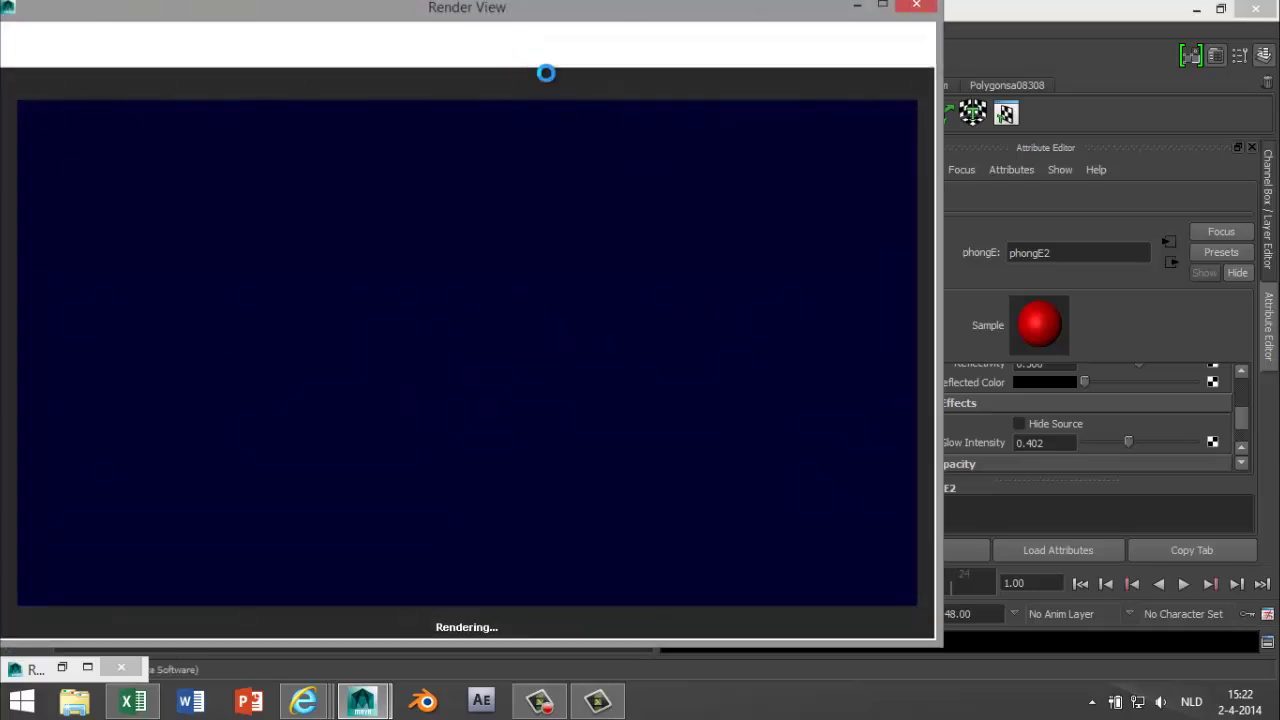